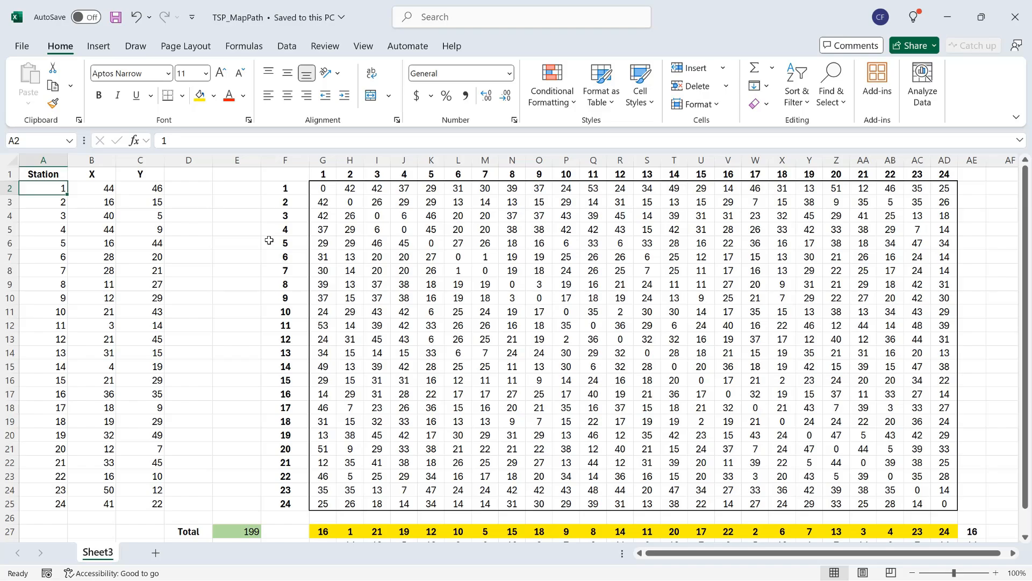
- Examine the station coordinates, the distance matrix and the highlighted station sequence in row 27
scroll(269, 240, down, 4)
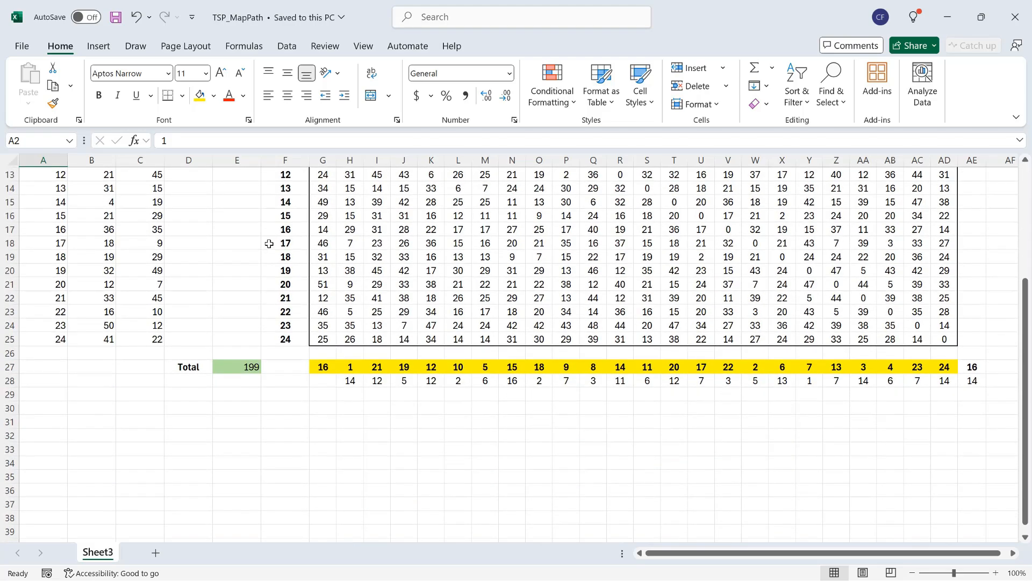
click(10, 366)
click(285, 365)
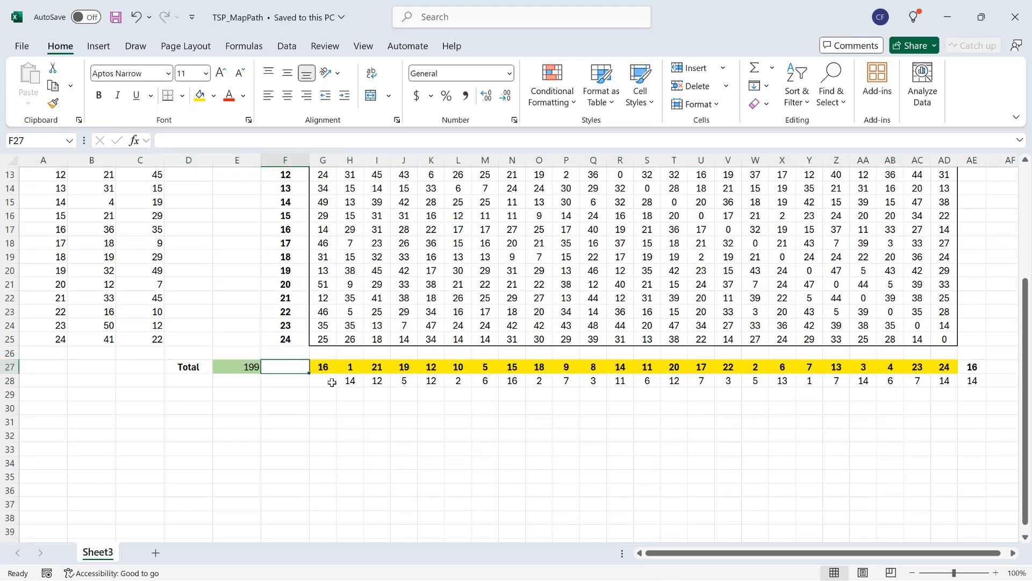
scroll(332, 382, down, 1)
scroll(333, 382, down, 4)
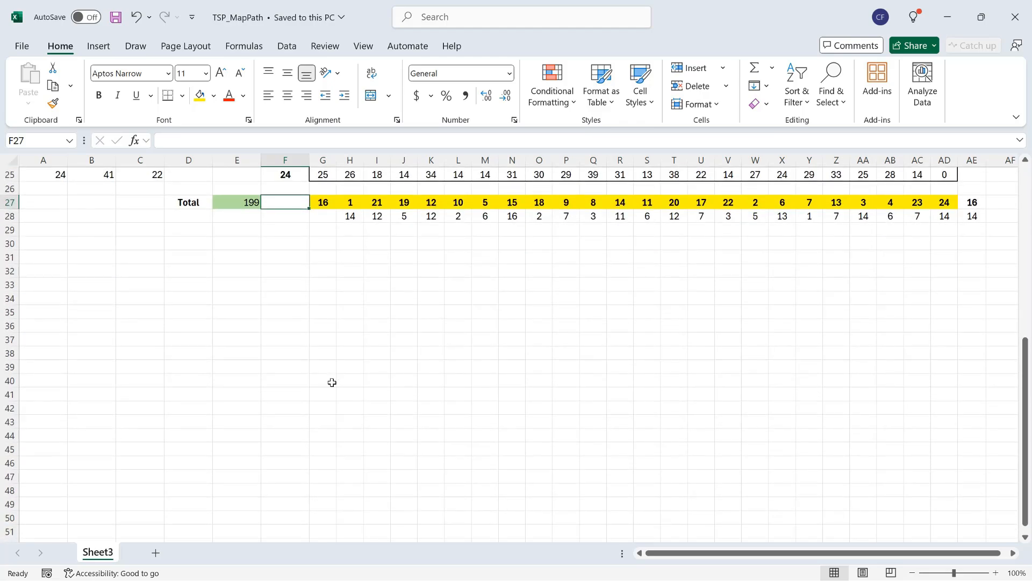
scroll(332, 383, up, 1)
scroll(333, 382, up, 8)
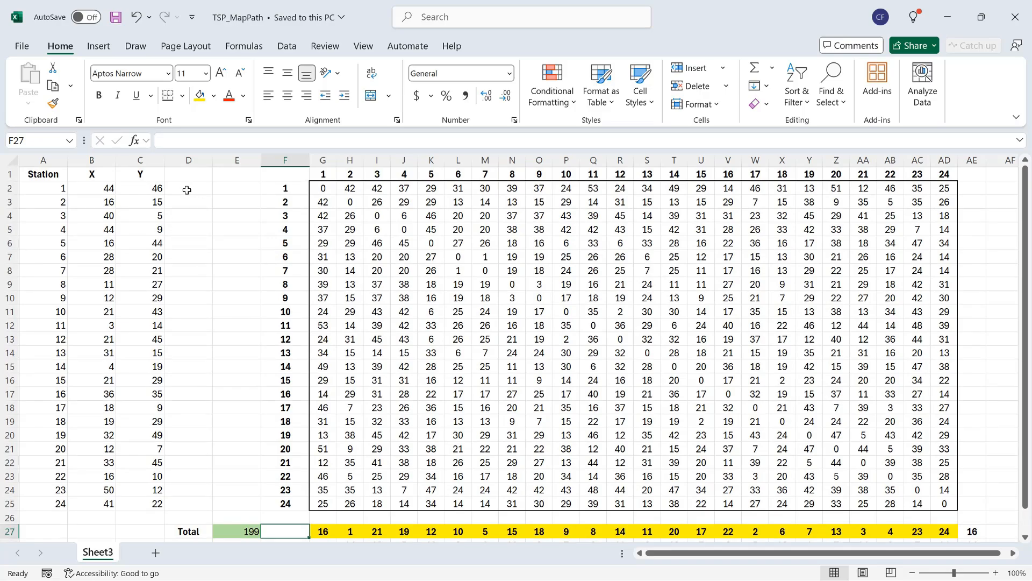
- Enter the headers Station, X and Y in cells A29 to C29, below the Total row
scroll(183, 233, down, 5)
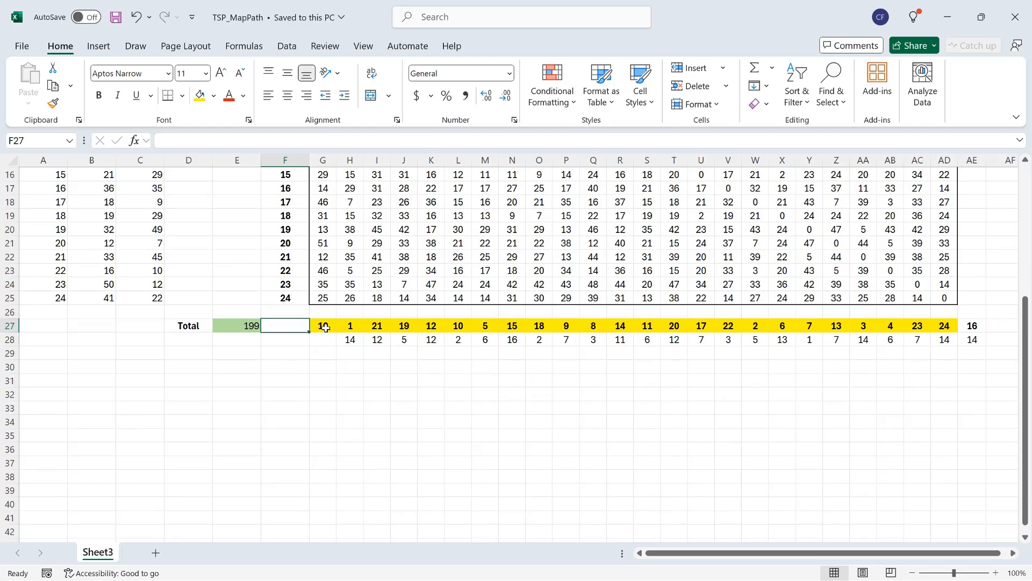
click(56, 356)
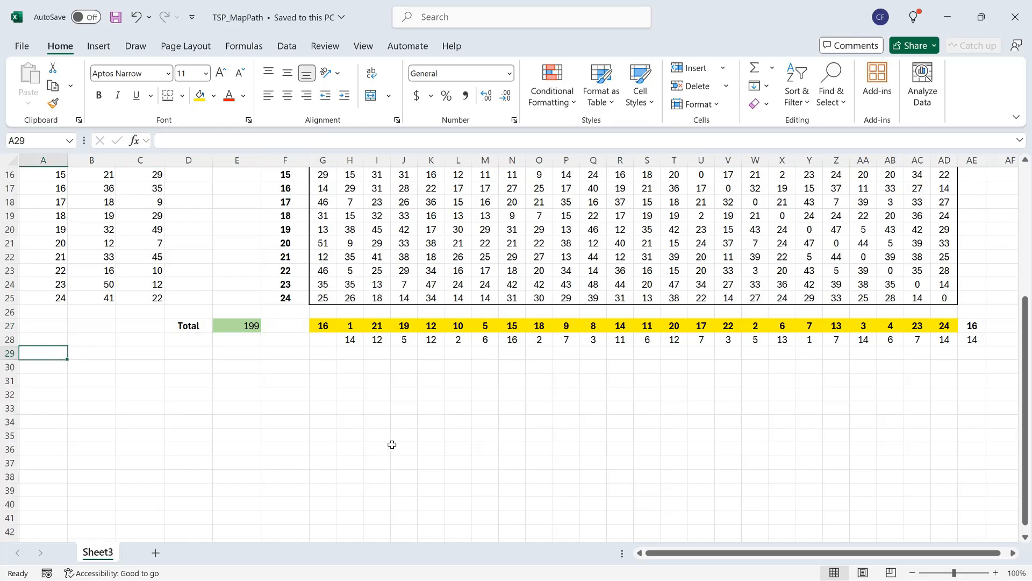
text(Station)
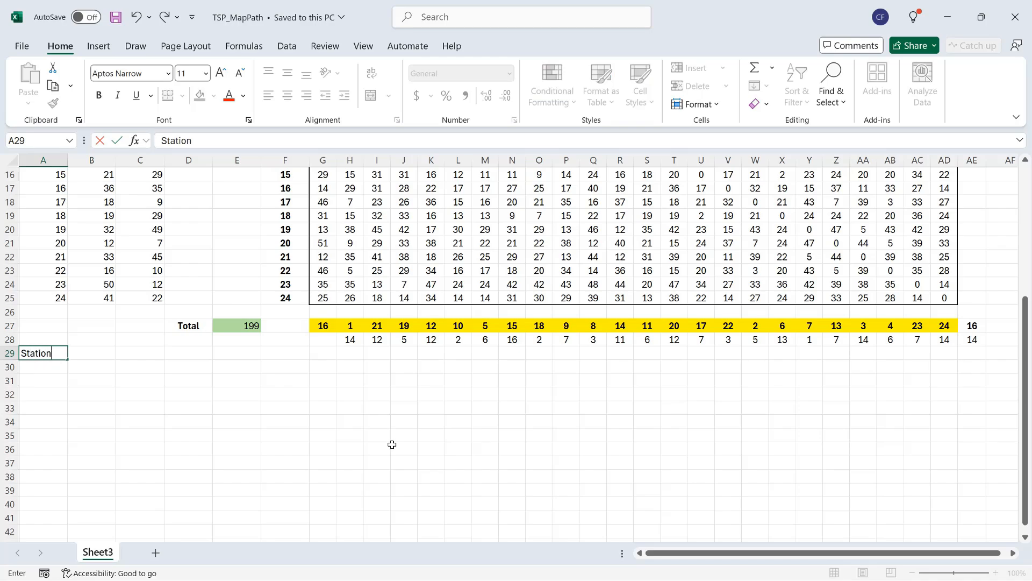
key(Tab)
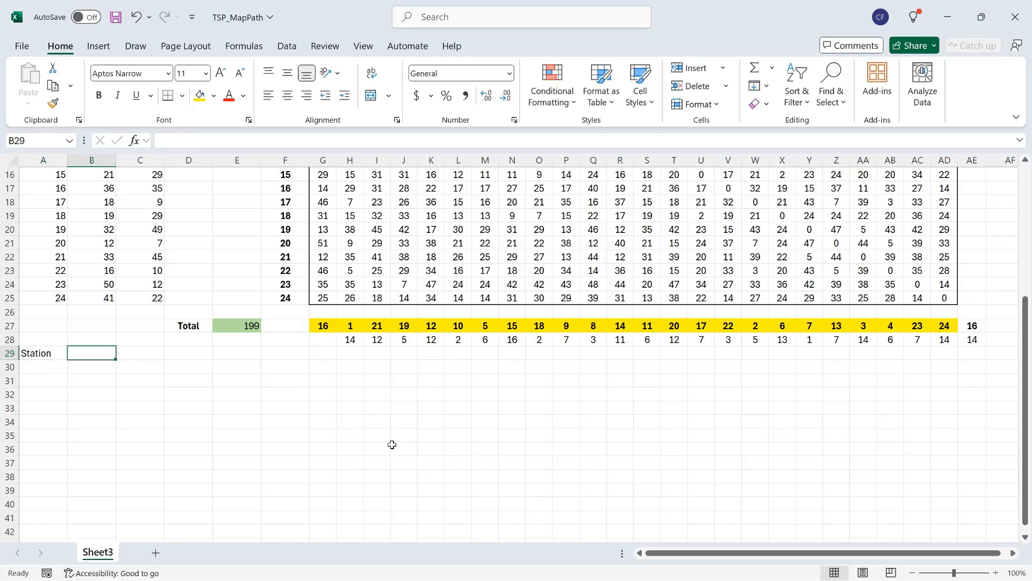
text(X)
key(Tab)
text(Y)
key(Return)
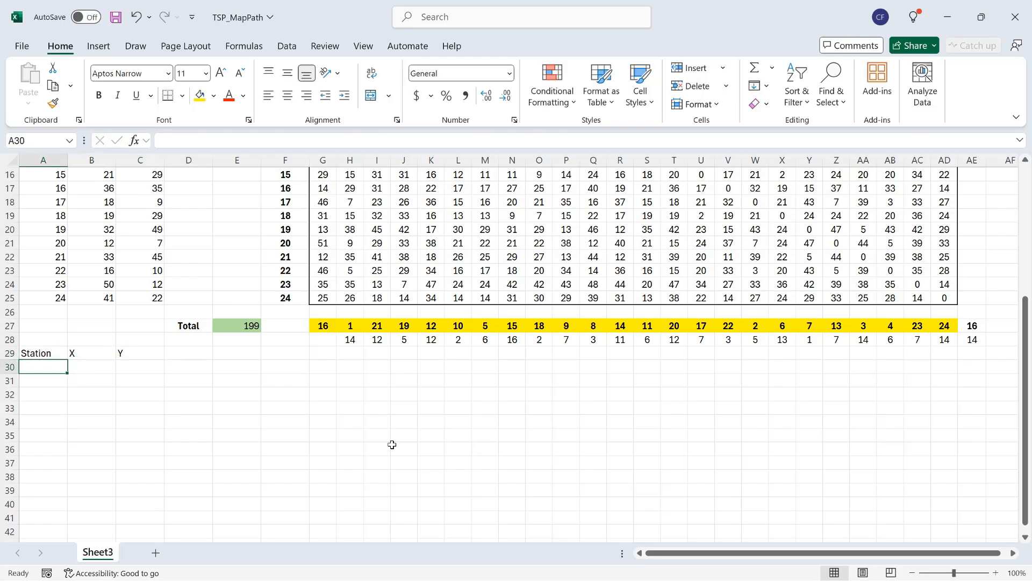
- Make the new headers in A29:C29 bold and centred
drag(33, 353, 153, 354)
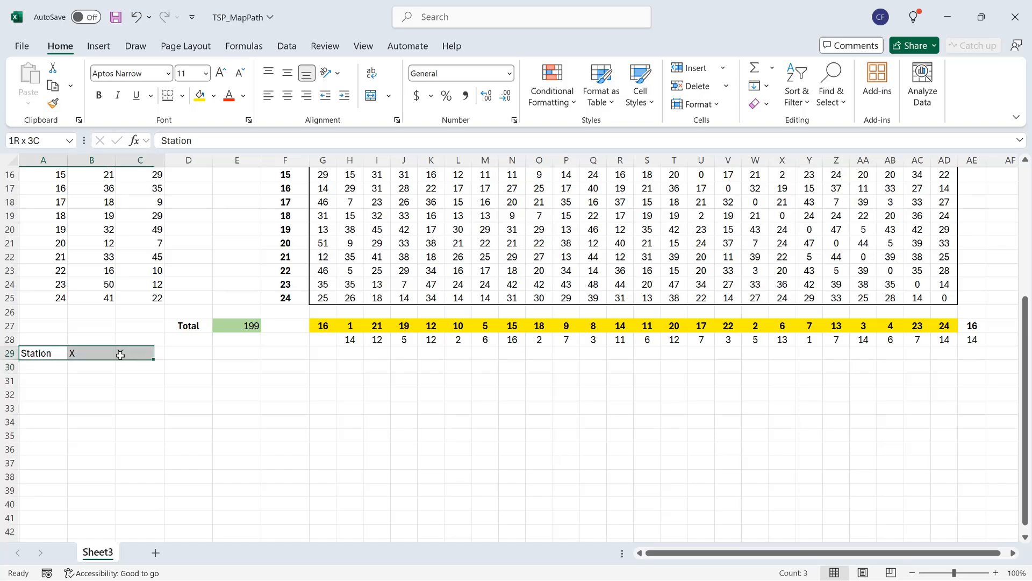
click(99, 96)
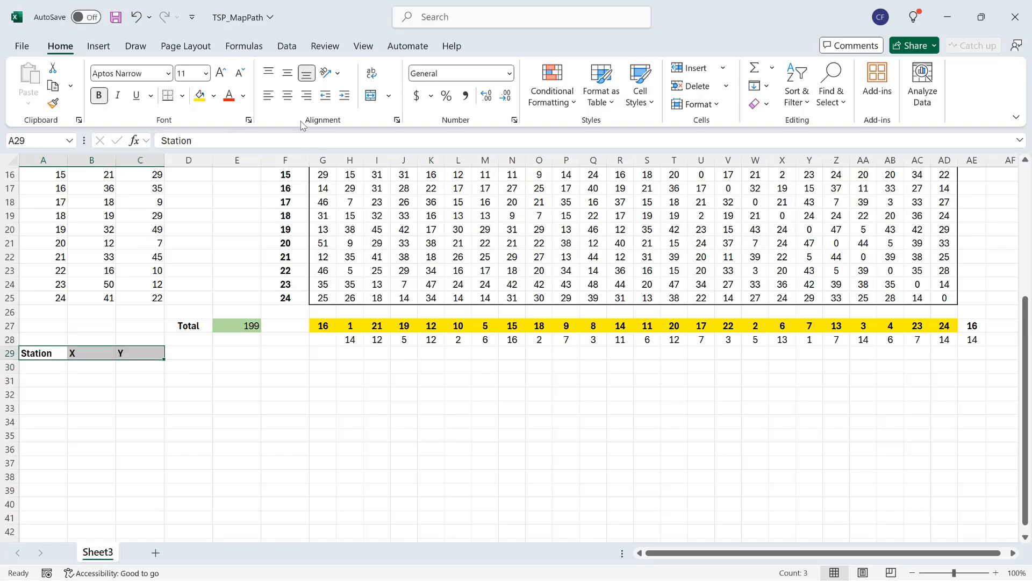
click(286, 95)
- Fill the new Station column from A30 with the highlighted route sequence using =TRANSPOSE($G$27:$AD$27)
click(54, 367)
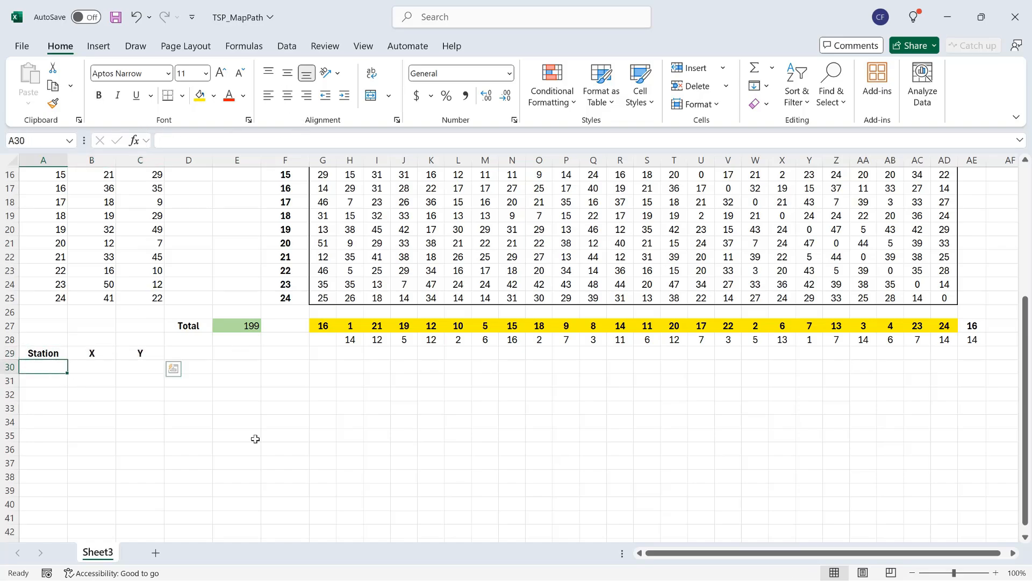
scroll(504, 441, down, 2)
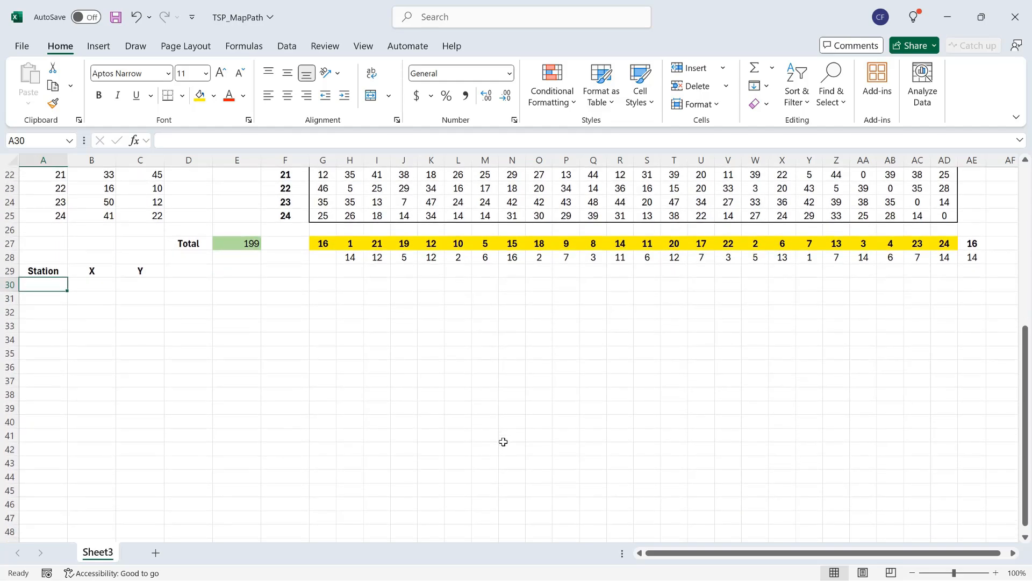
scroll(503, 441, down, 1)
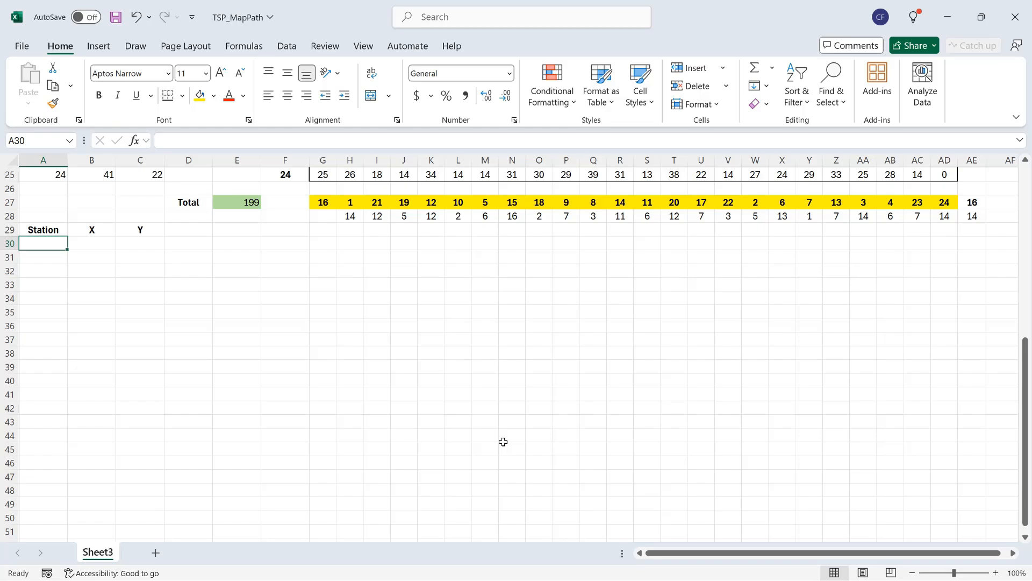
text(=)
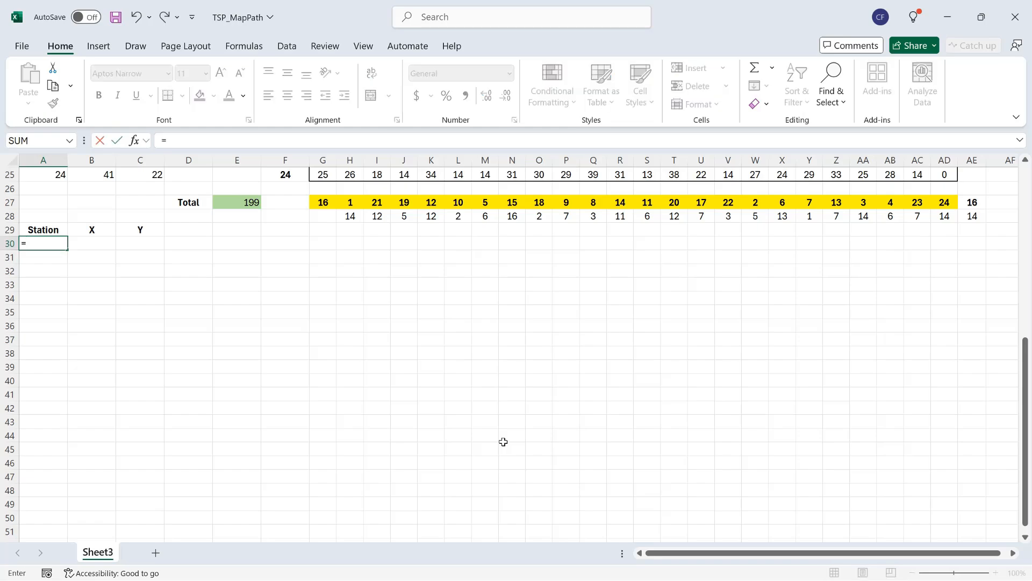
text(transp)
key(Tab)
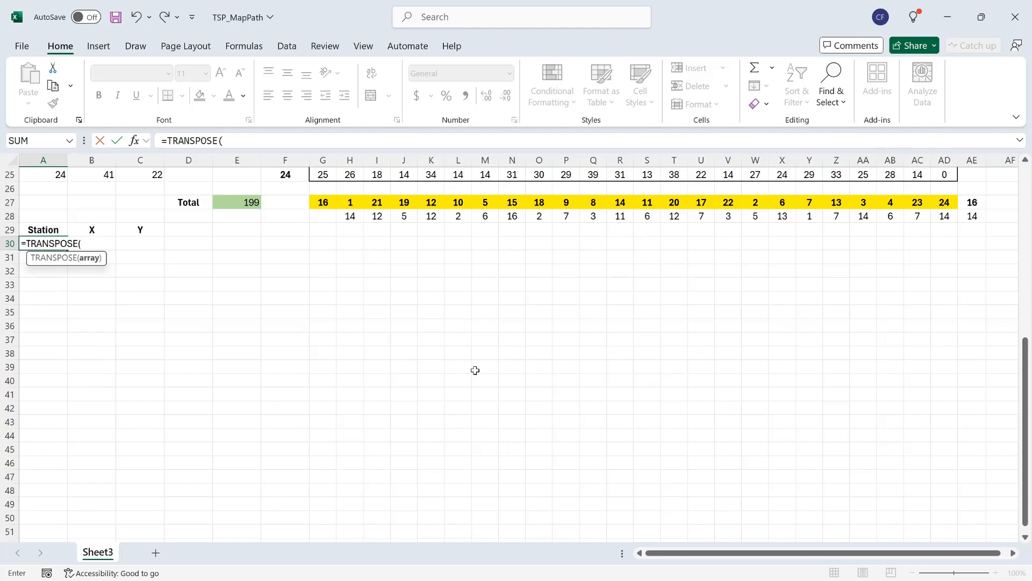
drag(324, 202, 947, 209)
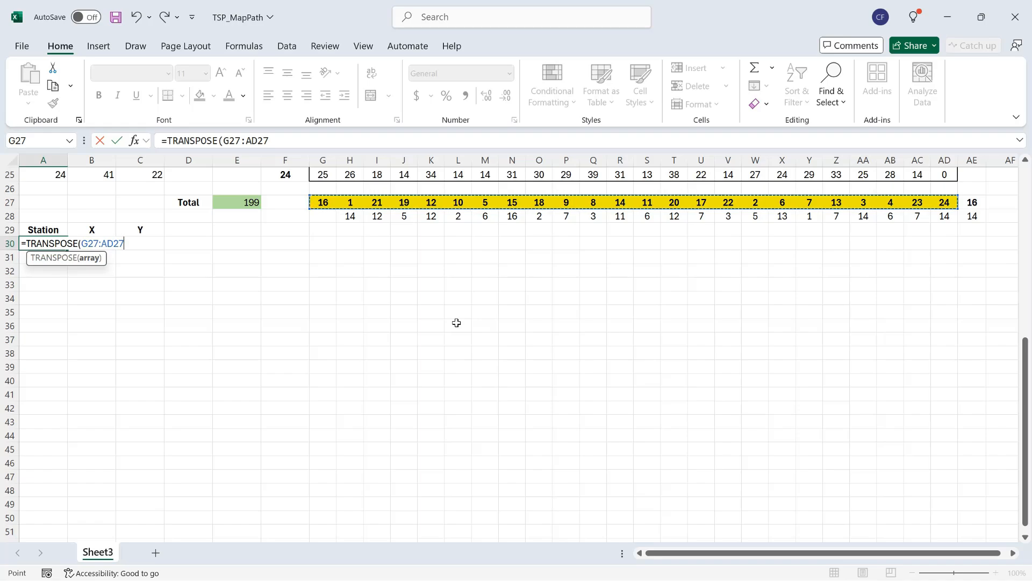
key(F4)
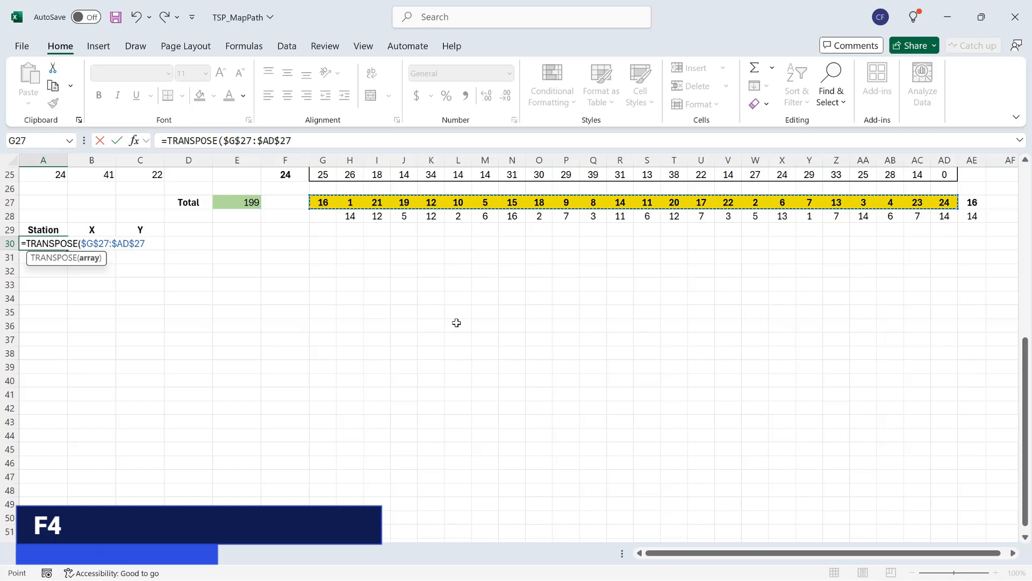
text())
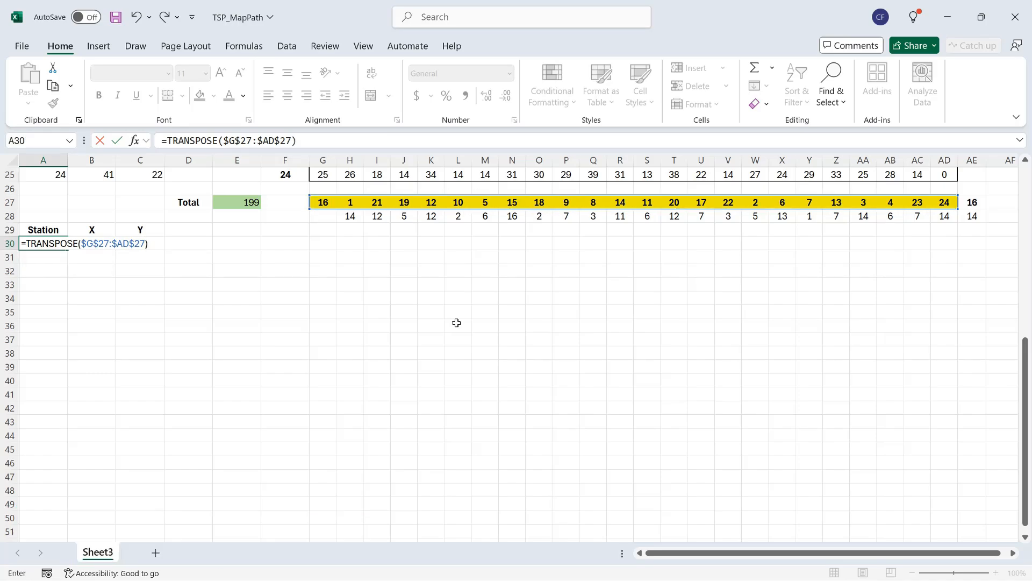
key(Return)
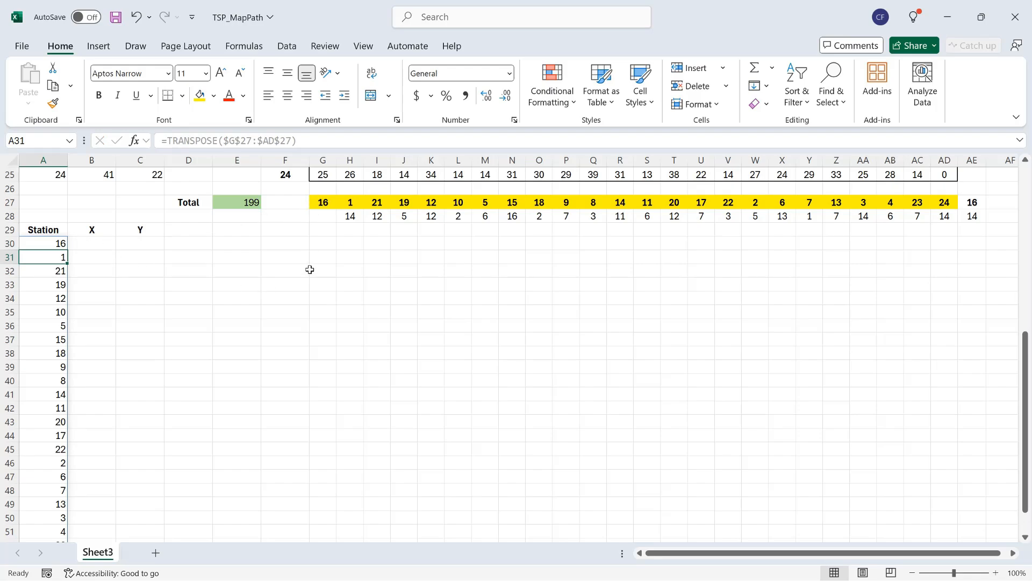
- Look up the first route station's X coordinate in B30 with =VLOOKUP(A30,$A$2:$C$25,2,FALSE)
click(105, 249)
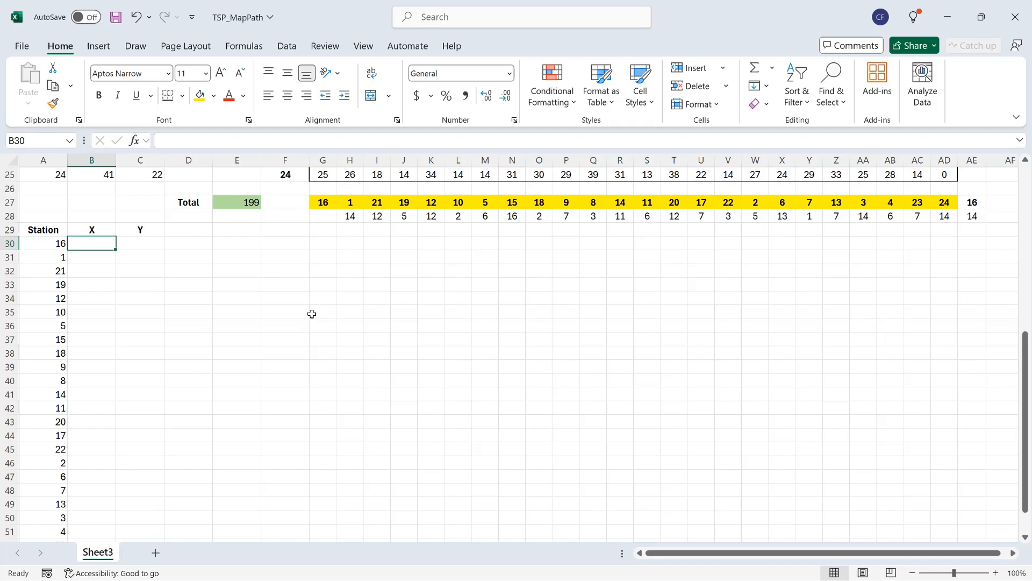
text(=VLOOKUP()
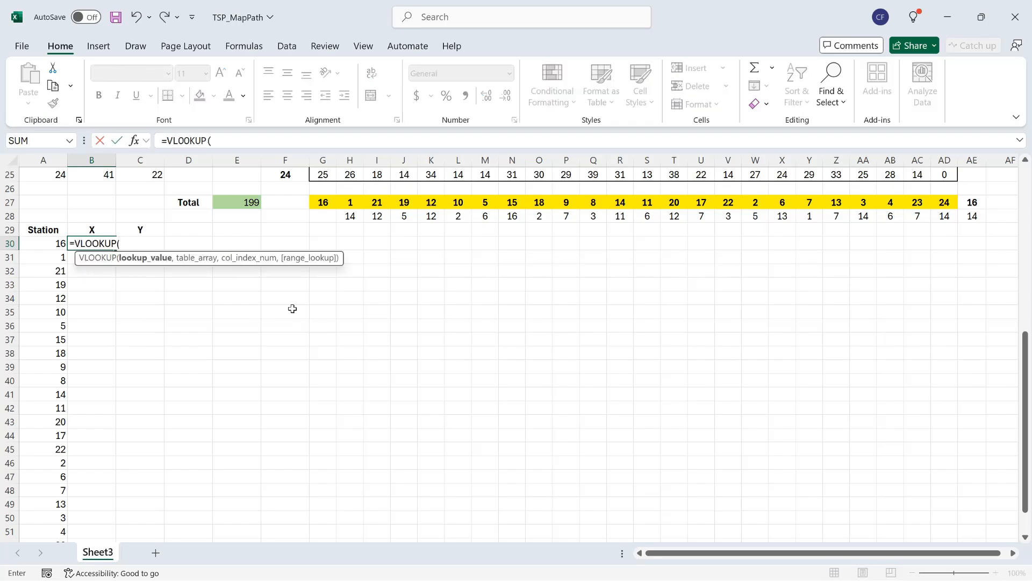
click(42, 245)
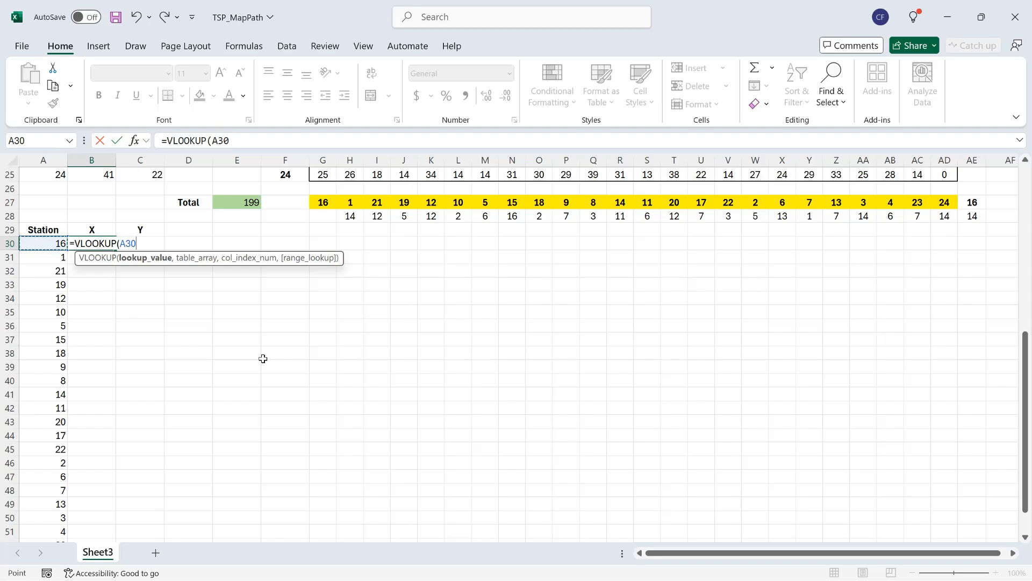
text(,)
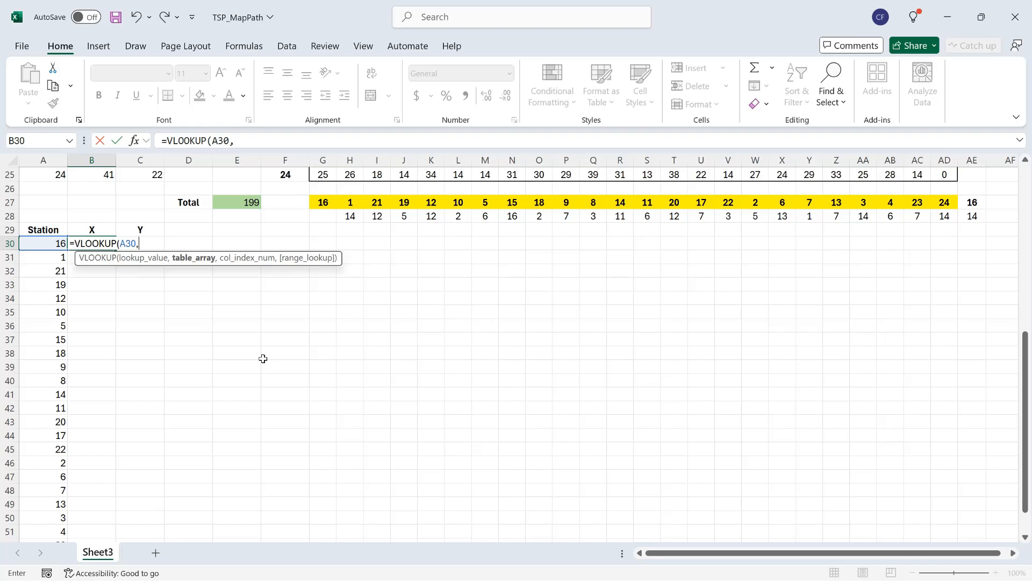
scroll(263, 358, up, 8)
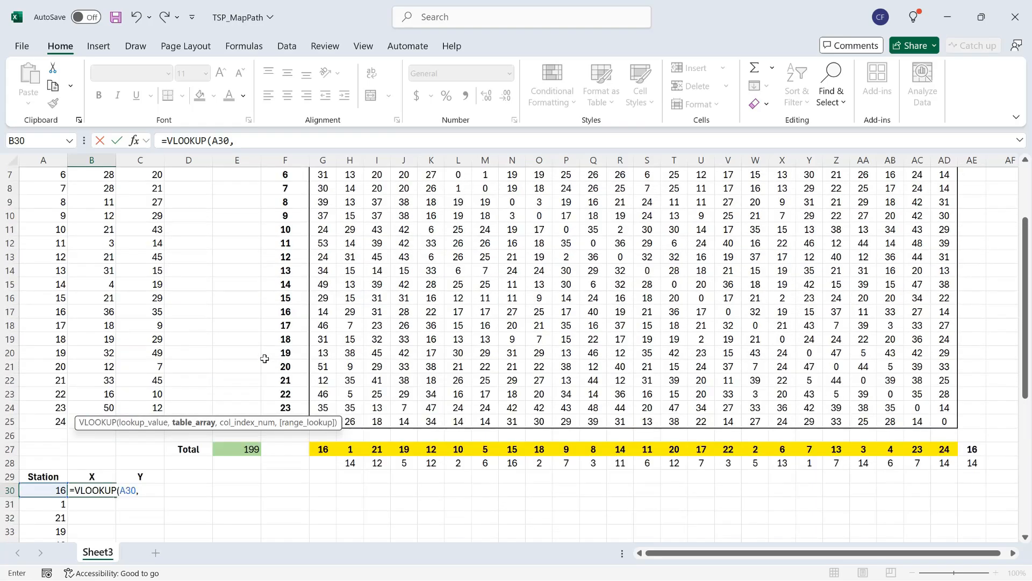
drag(30, 188, 164, 509)
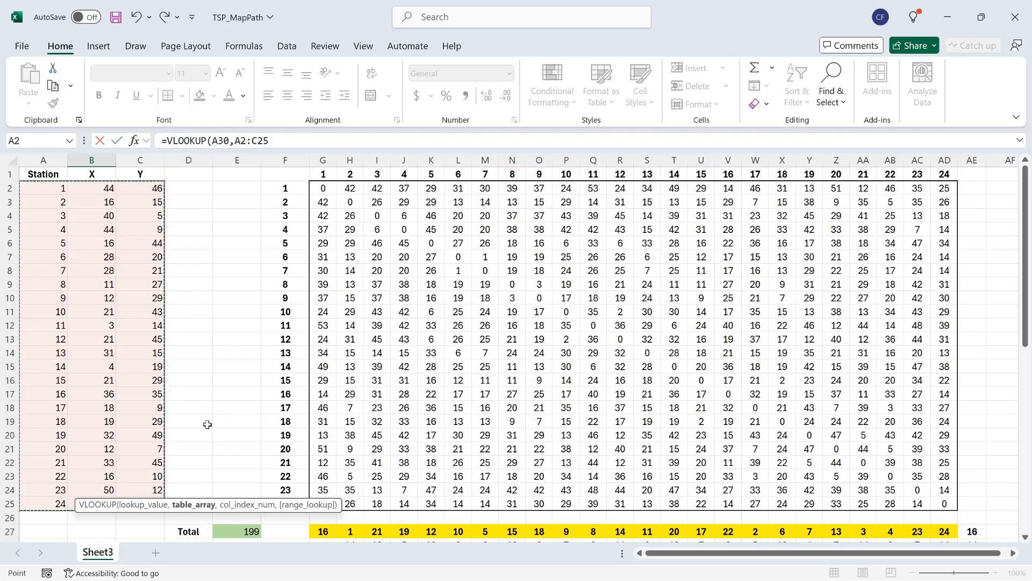
scroll(207, 424, down, 7)
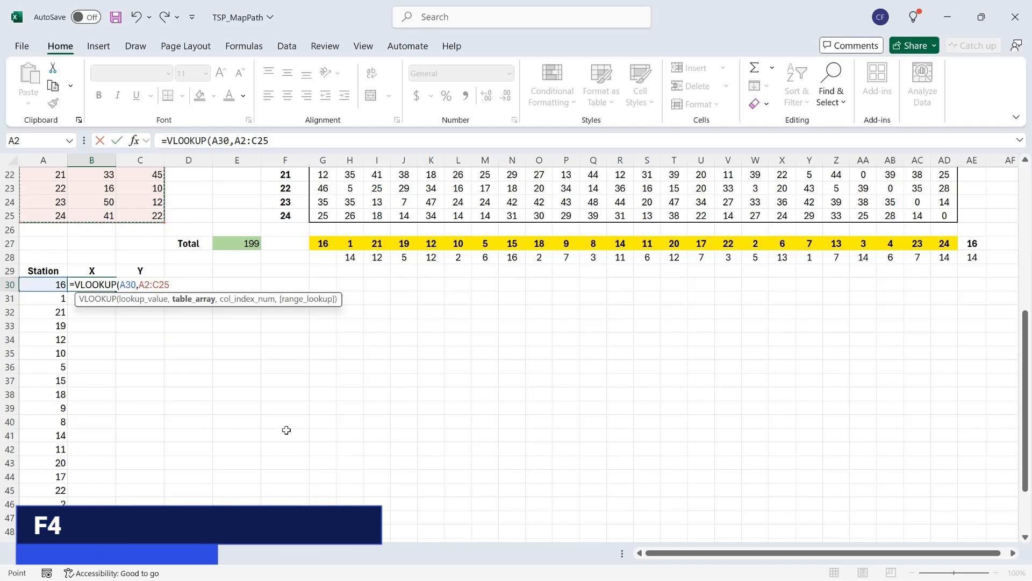
key(F4)
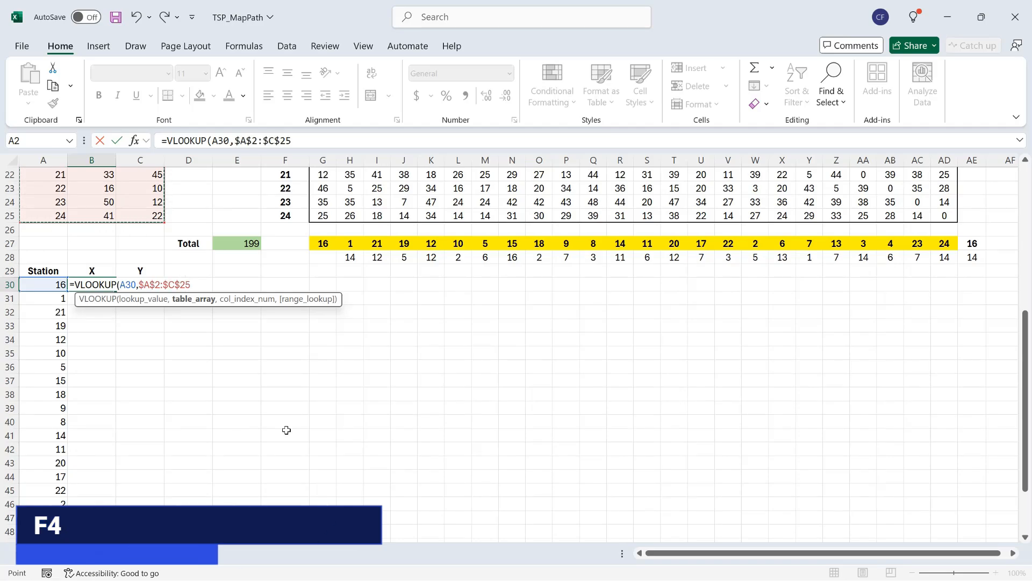
text(,)
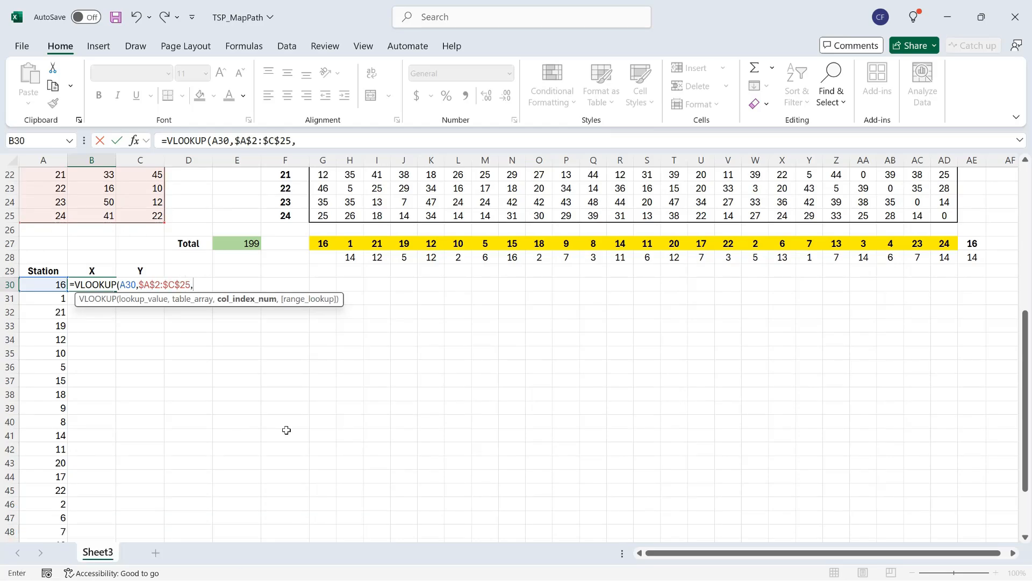
text(2,)
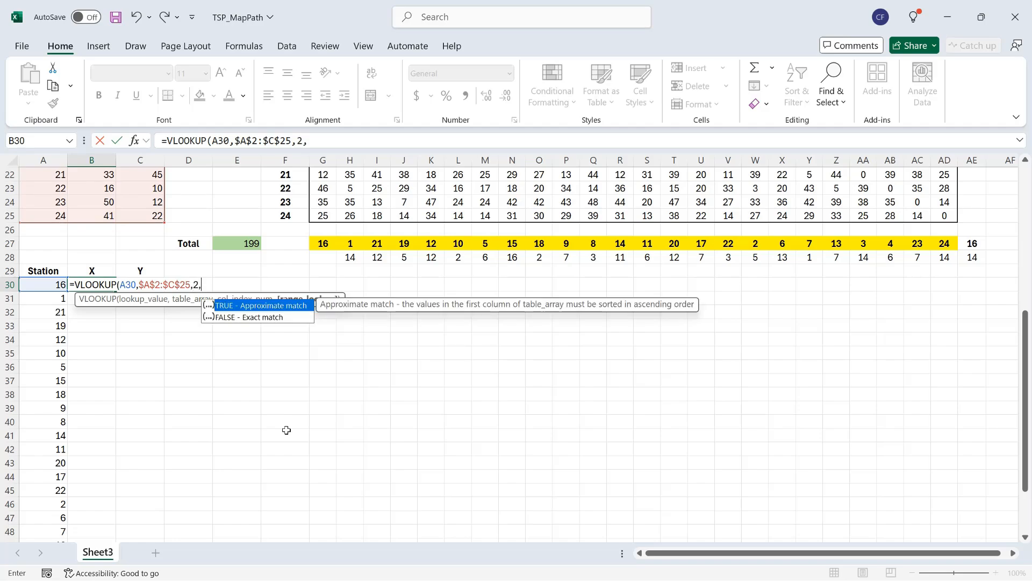
key(Down)
key(Tab)
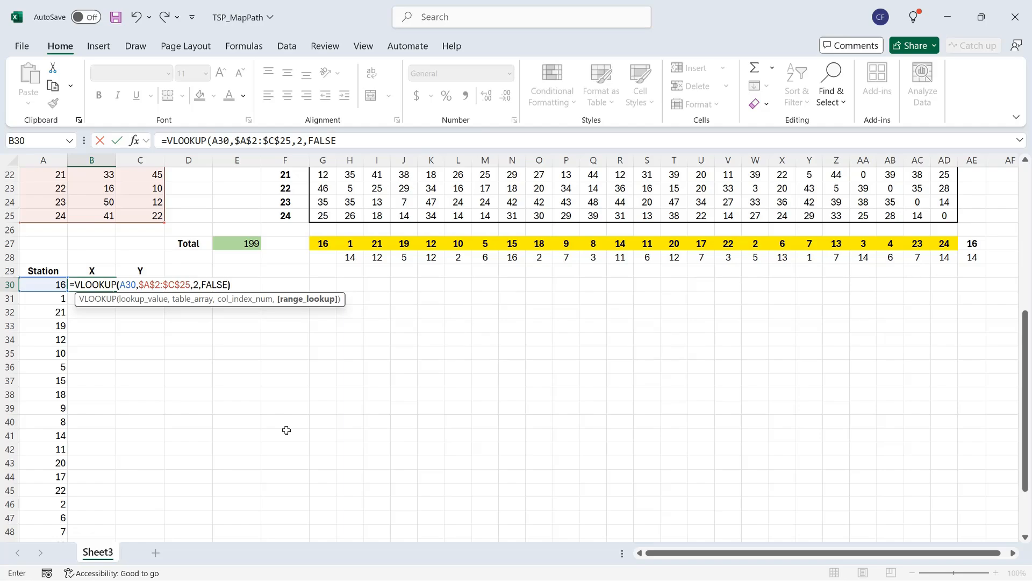
key(Return)
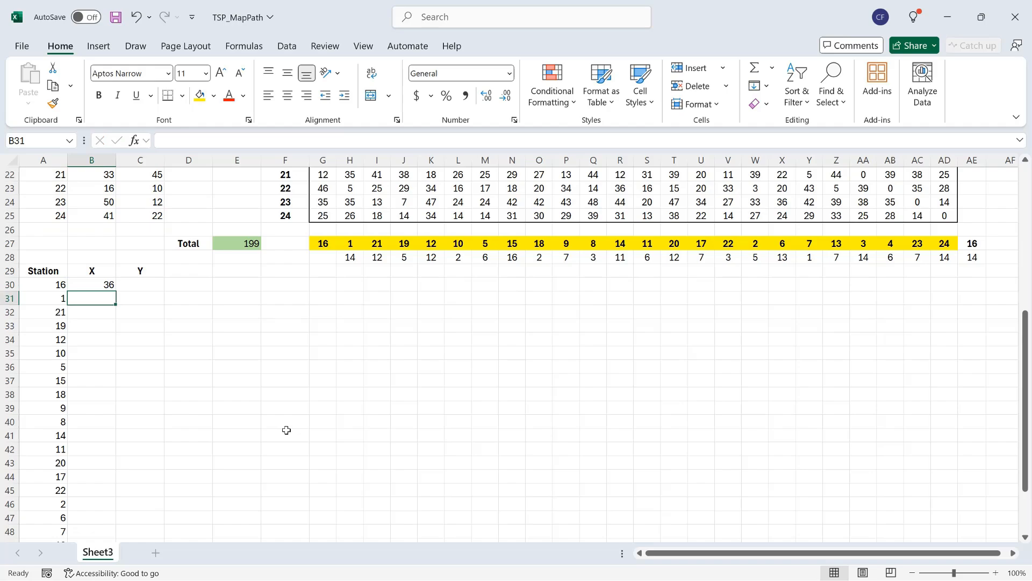
- Look up the first route station's Y coordinate in C30 with =VLOOKUP(A30,$A$2:$C$25,3,FALSE)
scroll(286, 431, up, 2)
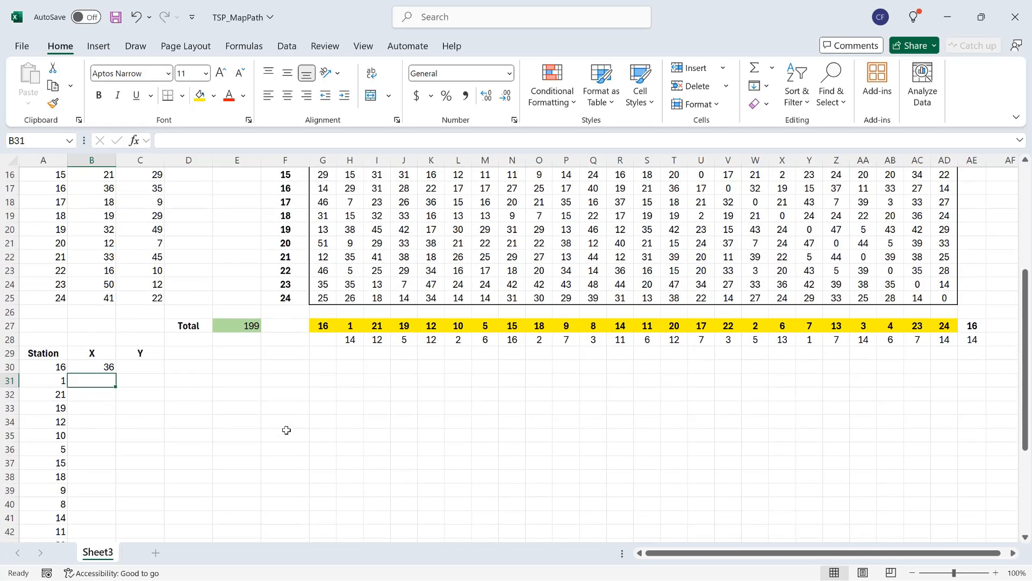
click(157, 371)
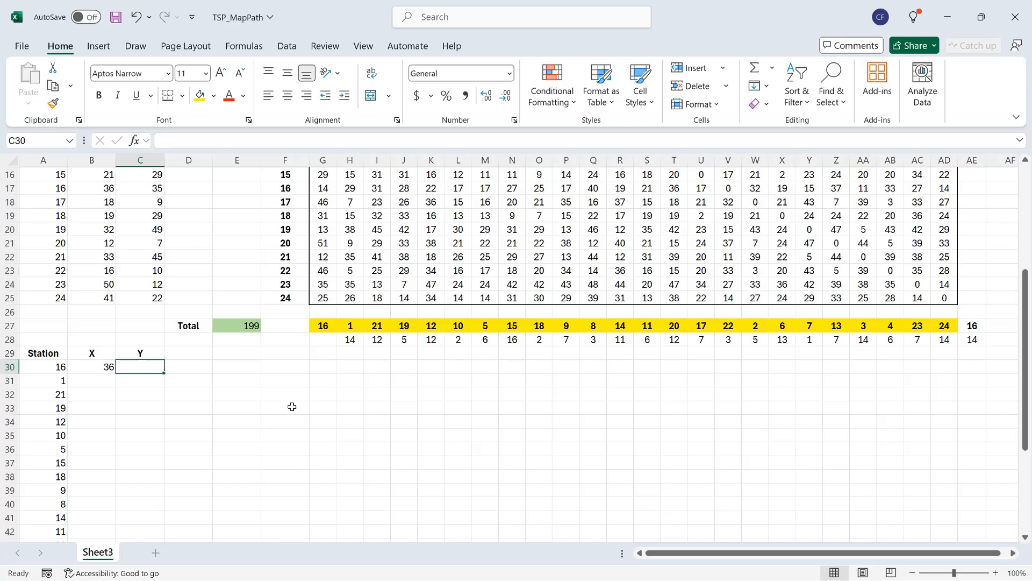
text(=)
text(VLOOKUP()
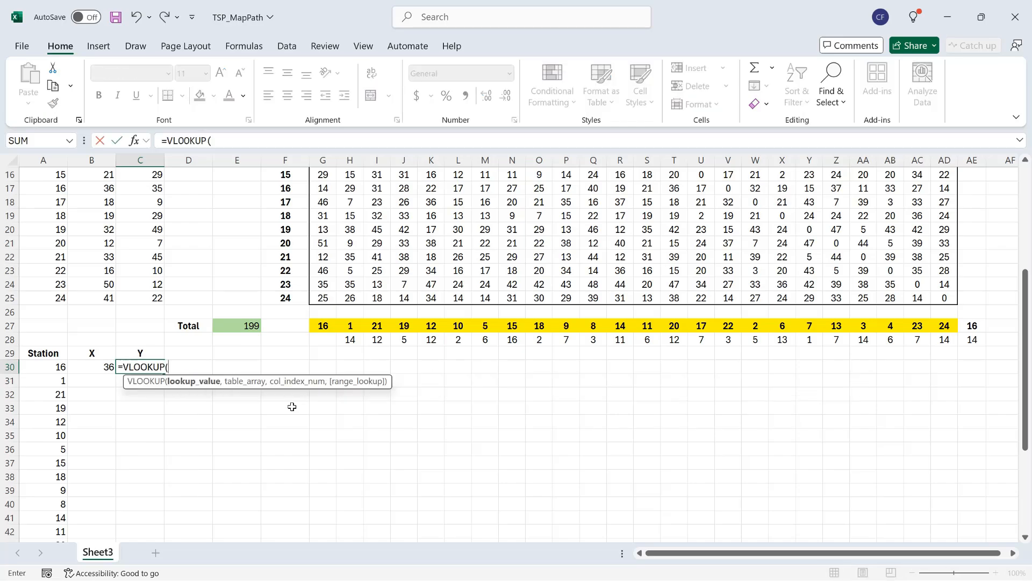
text(a30)
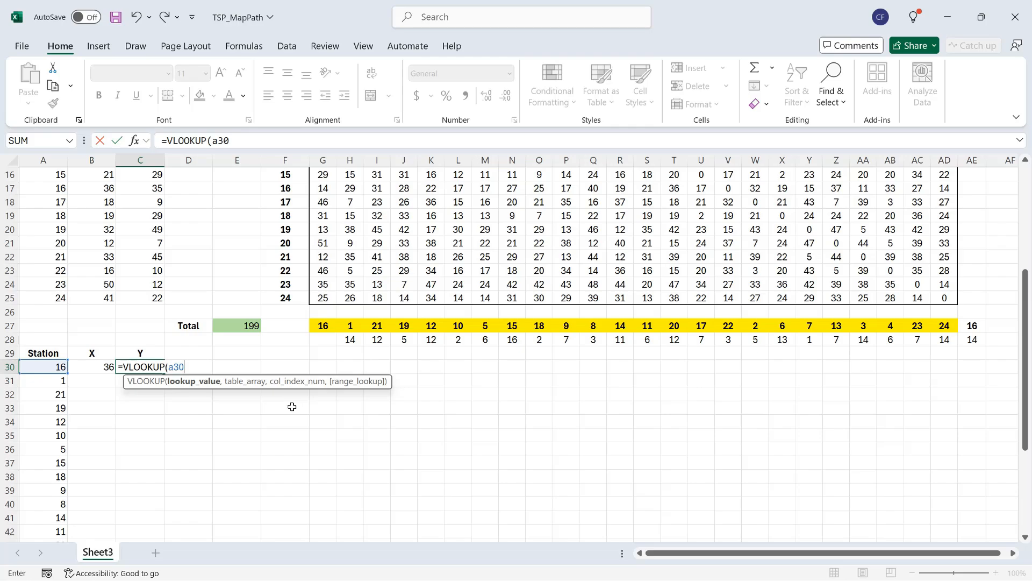
text(,)
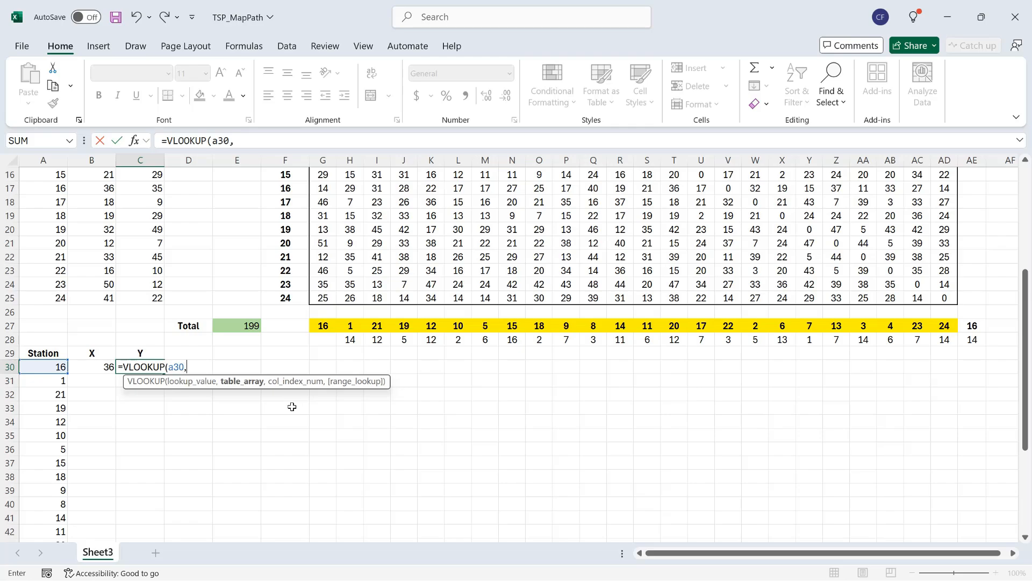
scroll(292, 408, up, 5)
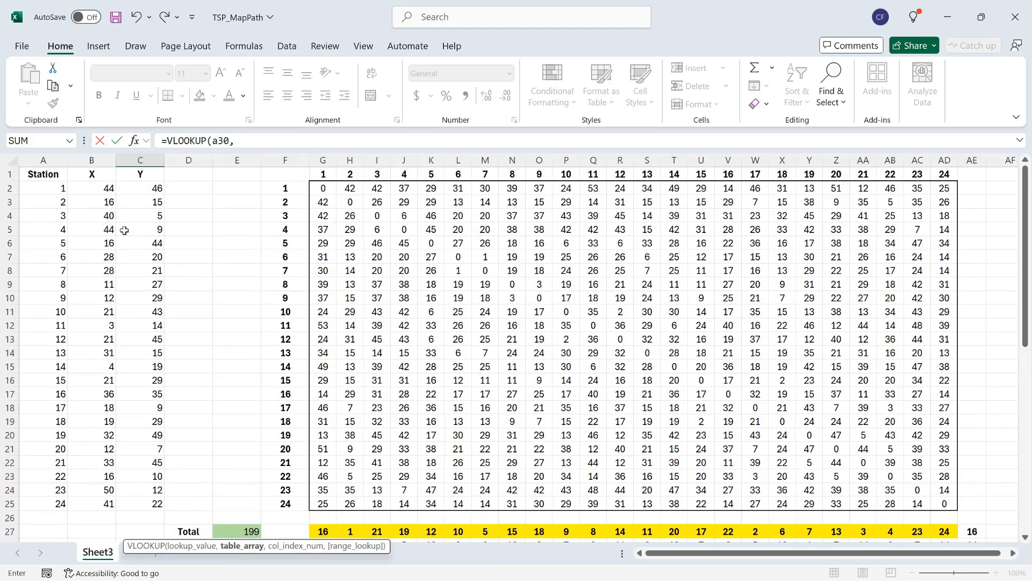
drag(37, 189, 131, 500)
key(F4)
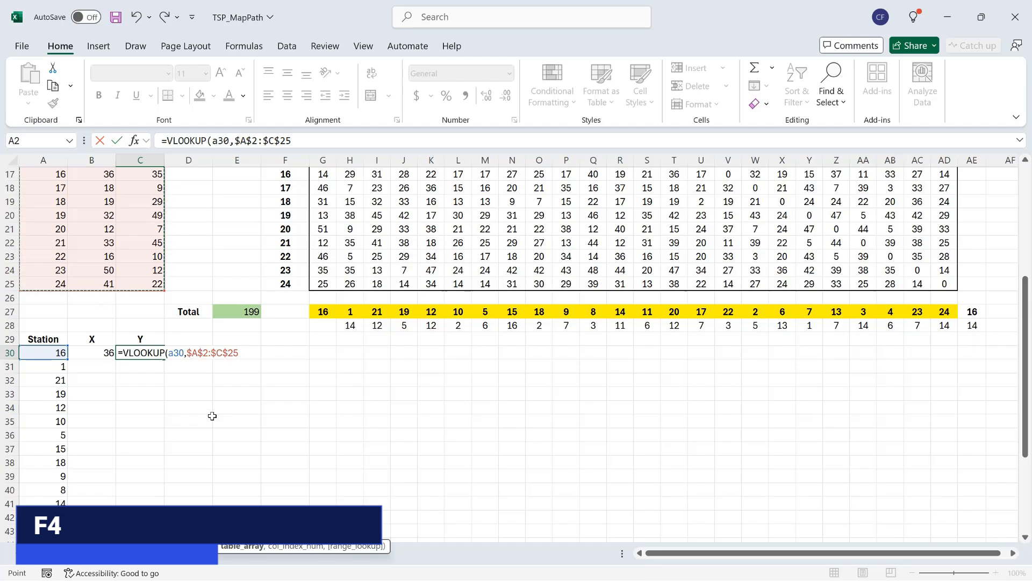
text(,3)
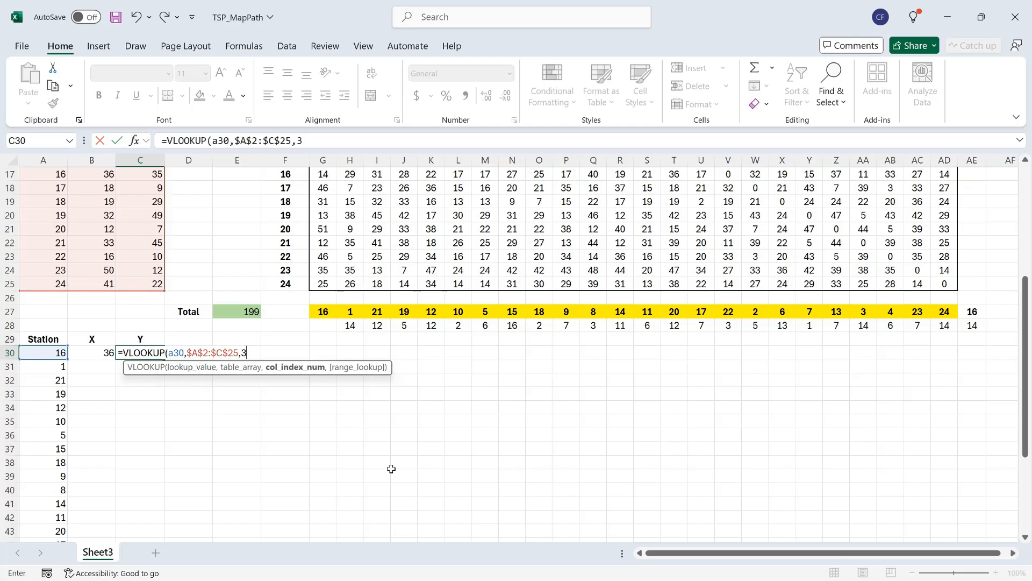
text(,FALSE))
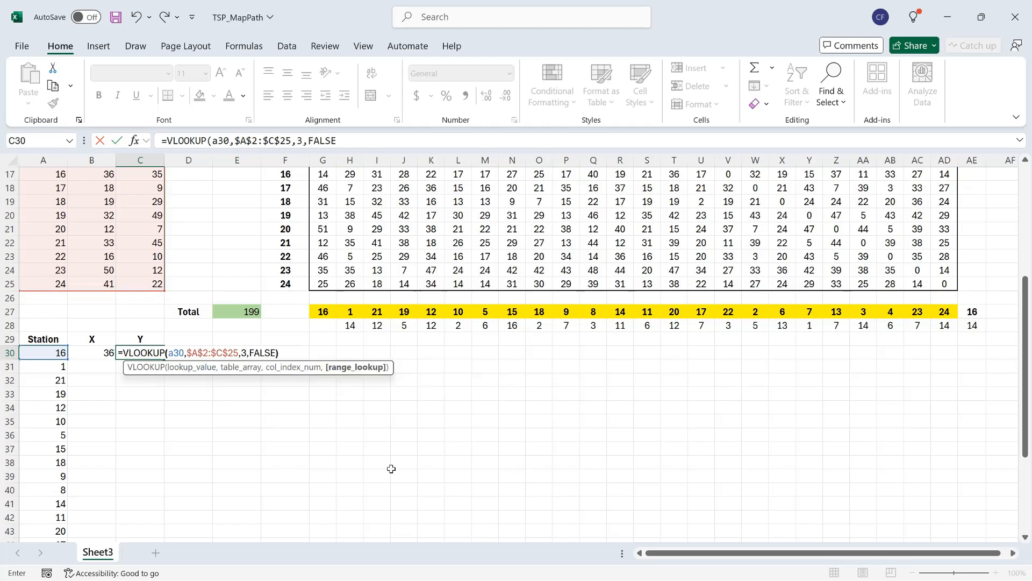
key(Return)
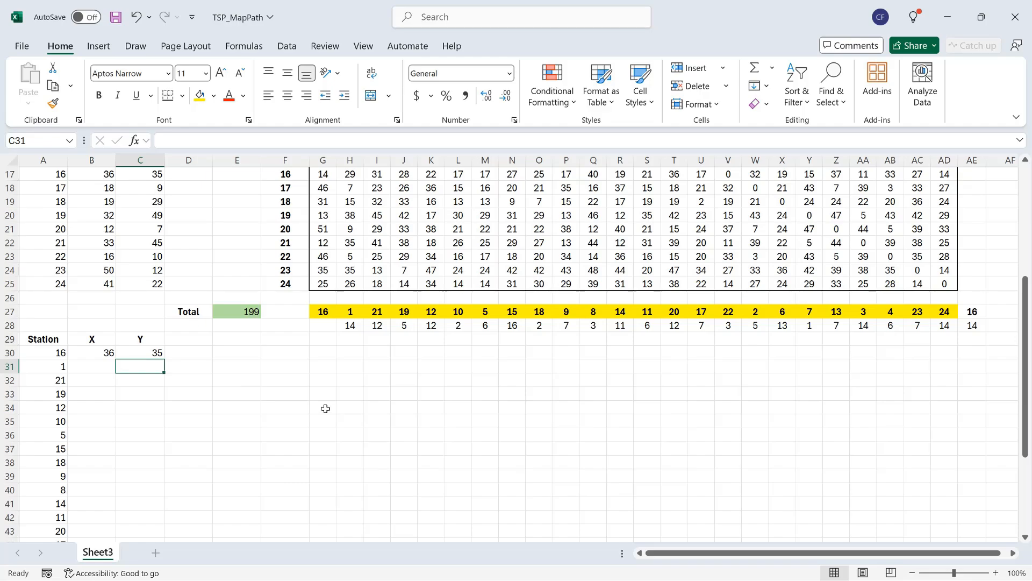
- Fill the X and Y lookup formulas in B30:C30 down to row 53 for every station in the route
drag(110, 353, 153, 354)
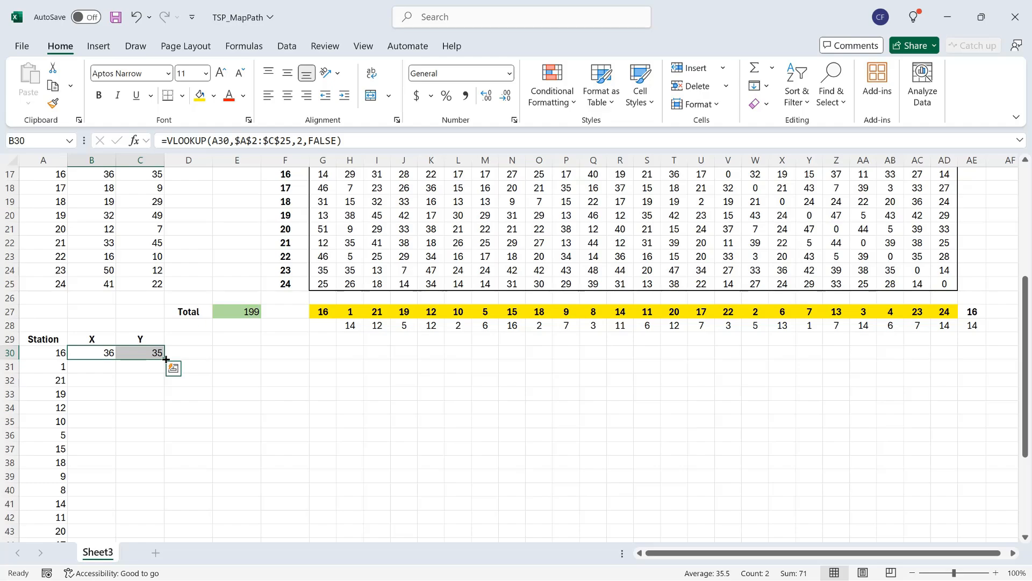
double_click(165, 358)
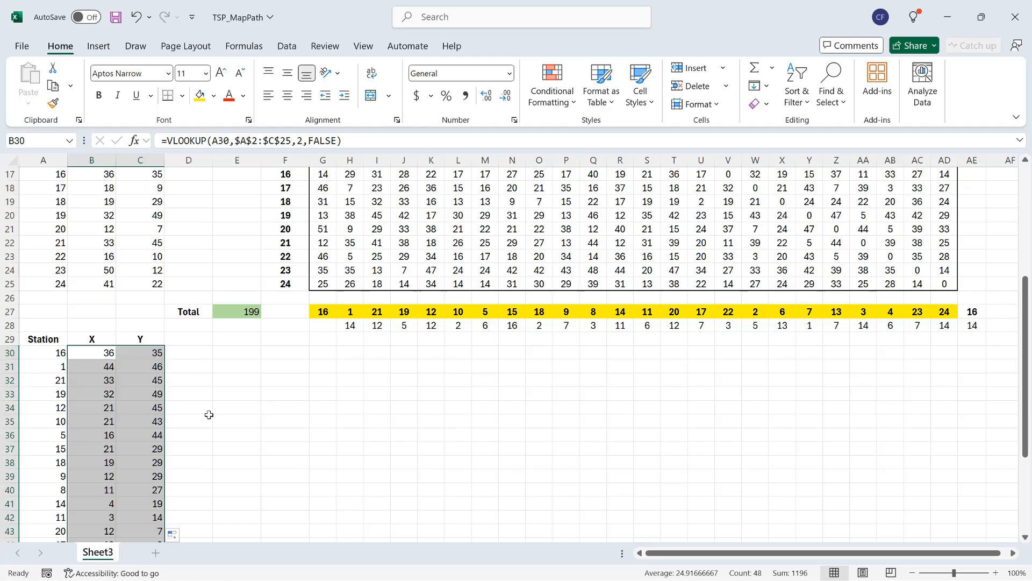
scroll(209, 414, down, 4)
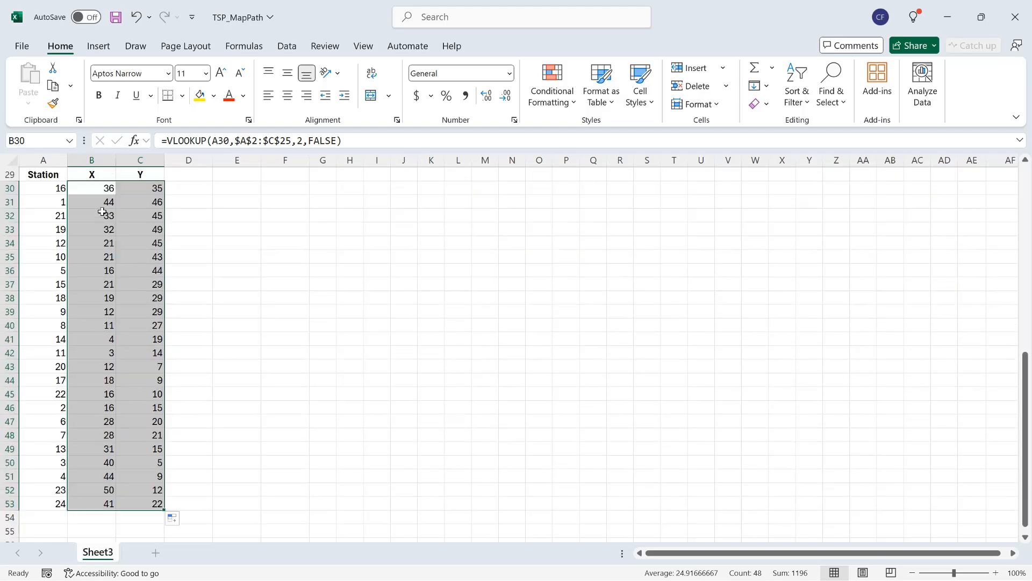
- Insert a scatter chart with smooth lines and markers from B29:C53, and enlarge it to span about columns F to V and rows 29 to 53
click(91, 188)
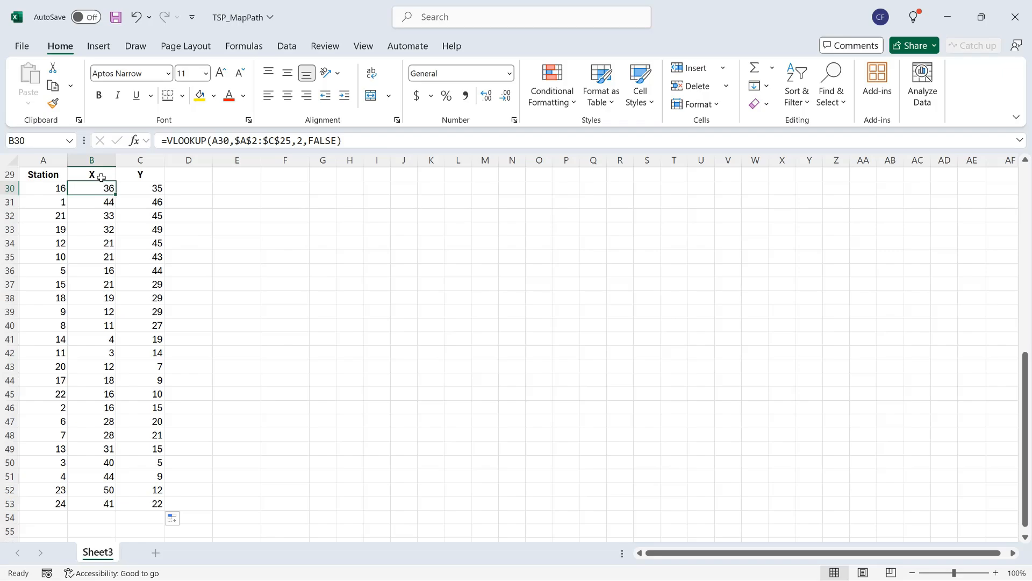
click(102, 175)
drag(102, 176, 156, 507)
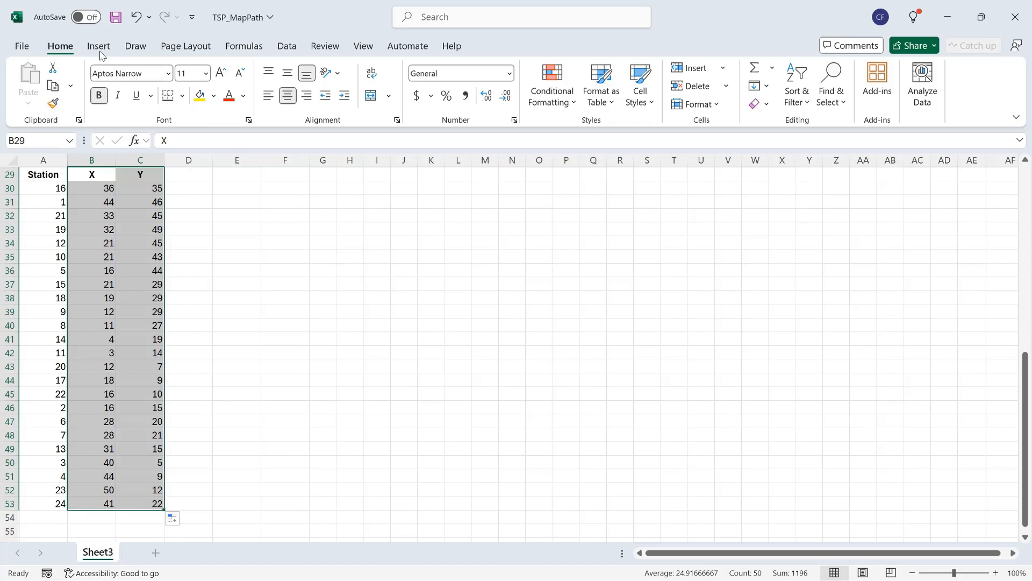
click(100, 47)
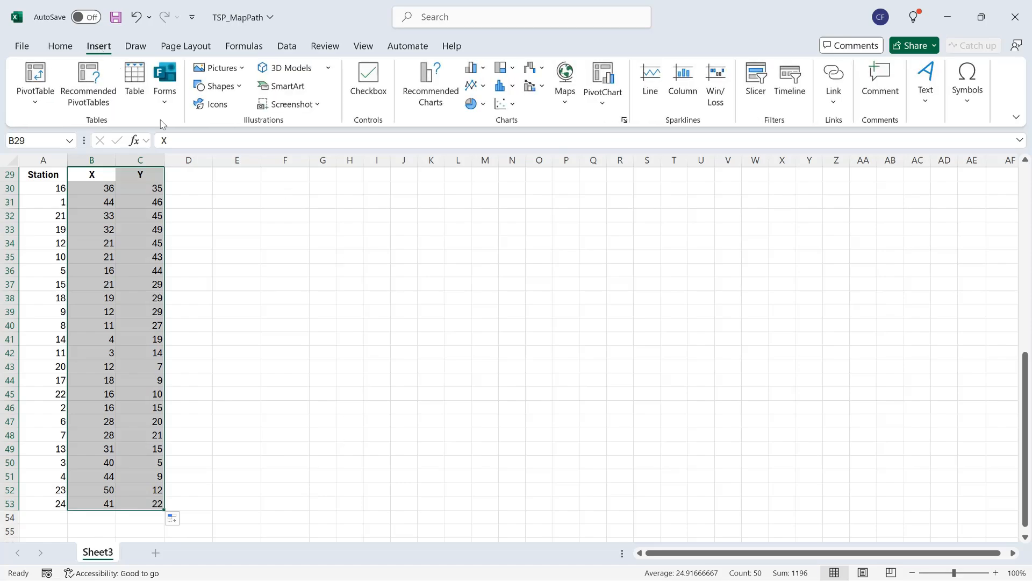
click(513, 107)
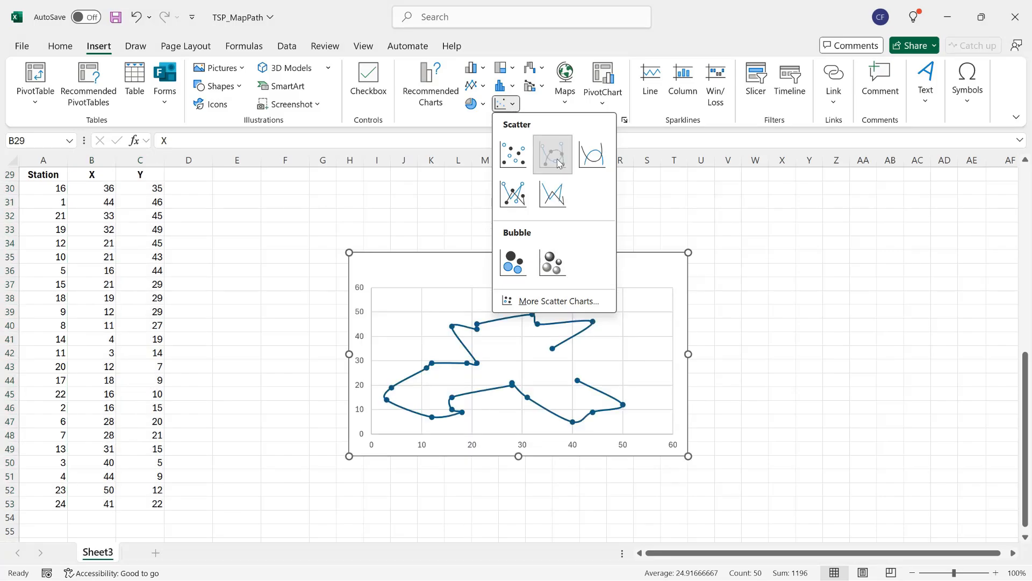
click(554, 156)
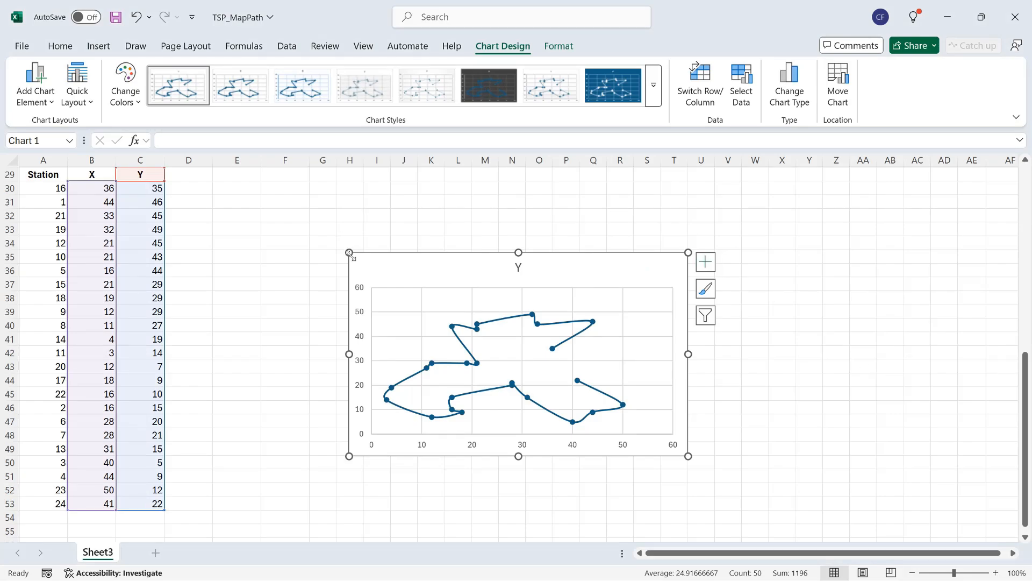
drag(349, 252, 288, 181)
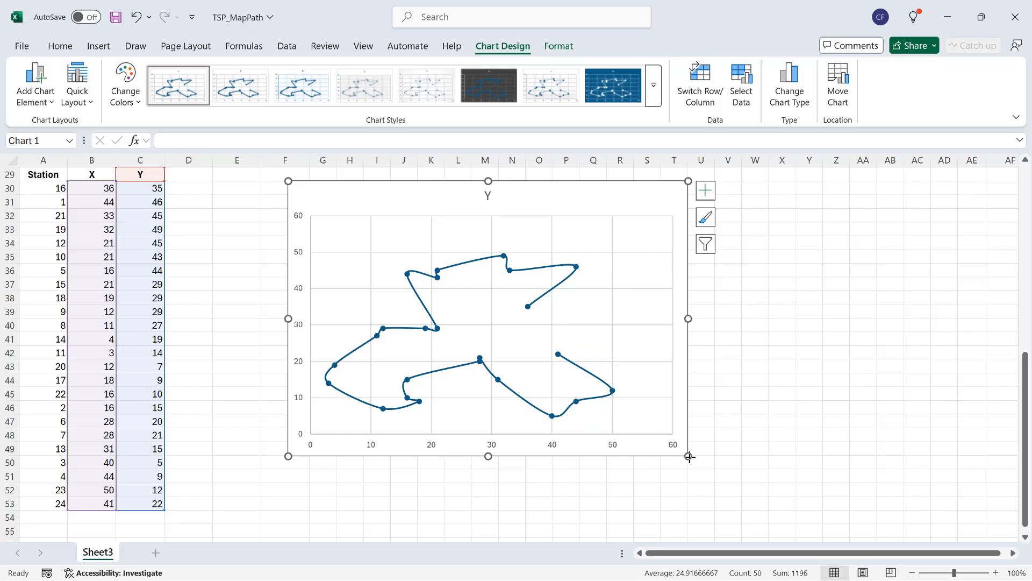
drag(689, 456, 746, 512)
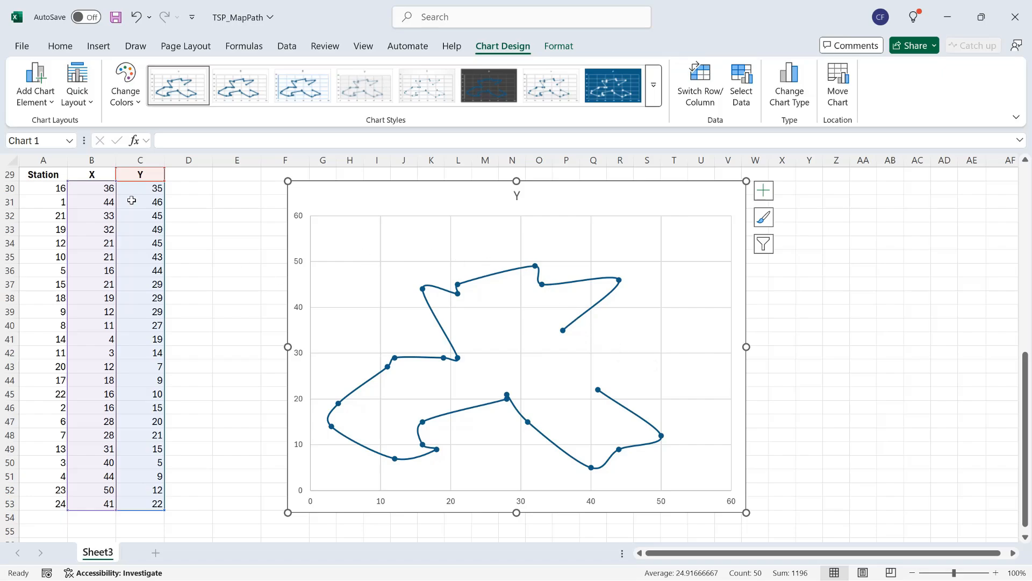
- Extend the Station formula in A30 to =TRANSPOSE($G$27:$AE$27) and fill the X and Y lookups down to row 54
click(59, 189)
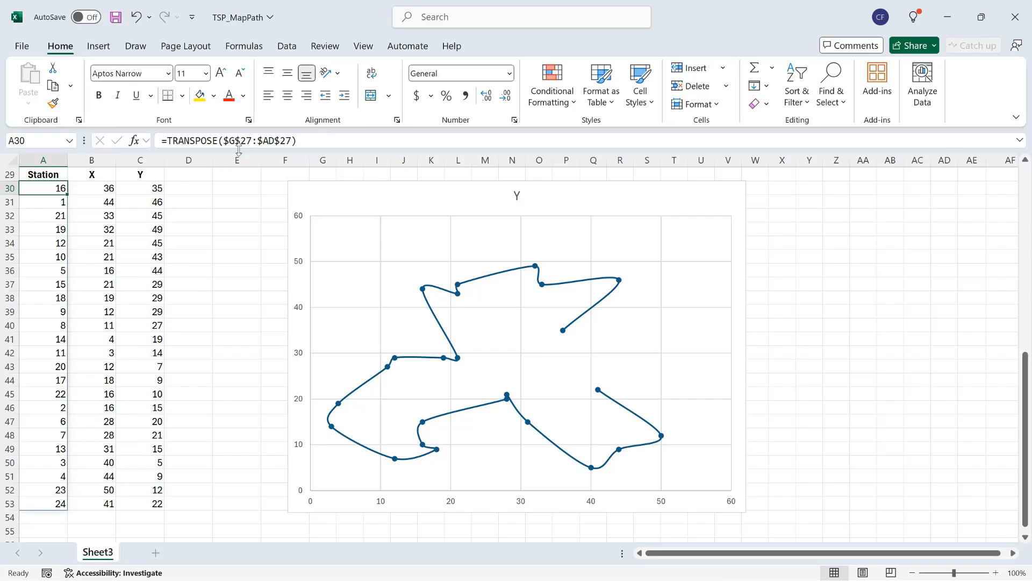
click(269, 142)
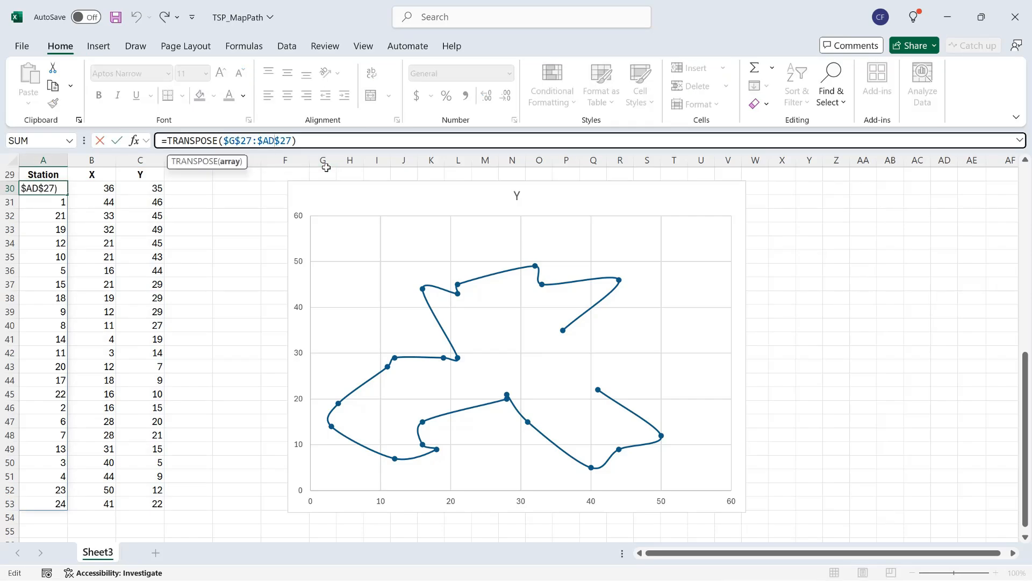
key(BackSpace)
text(E)
key(Return)
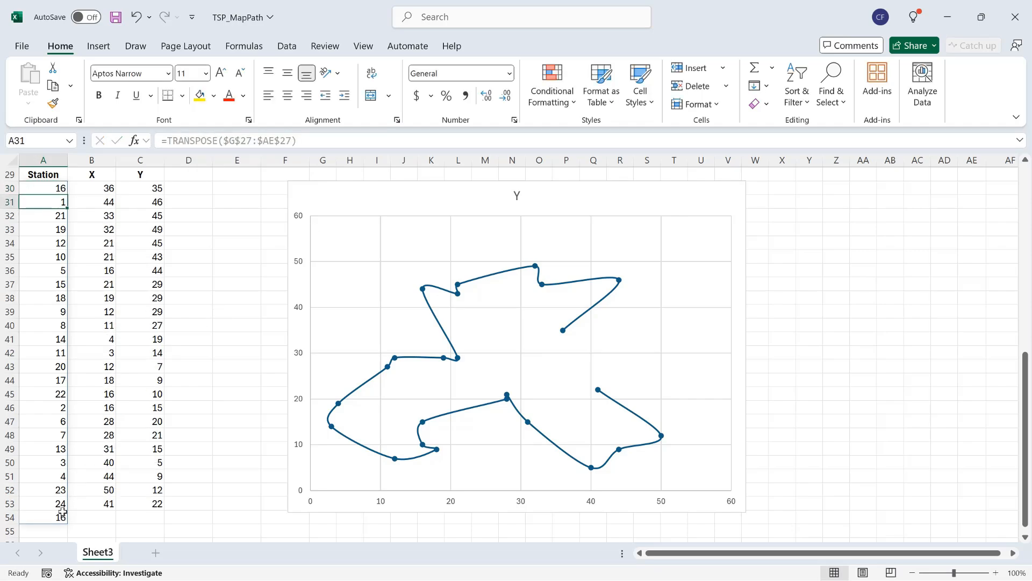
drag(101, 504, 169, 524)
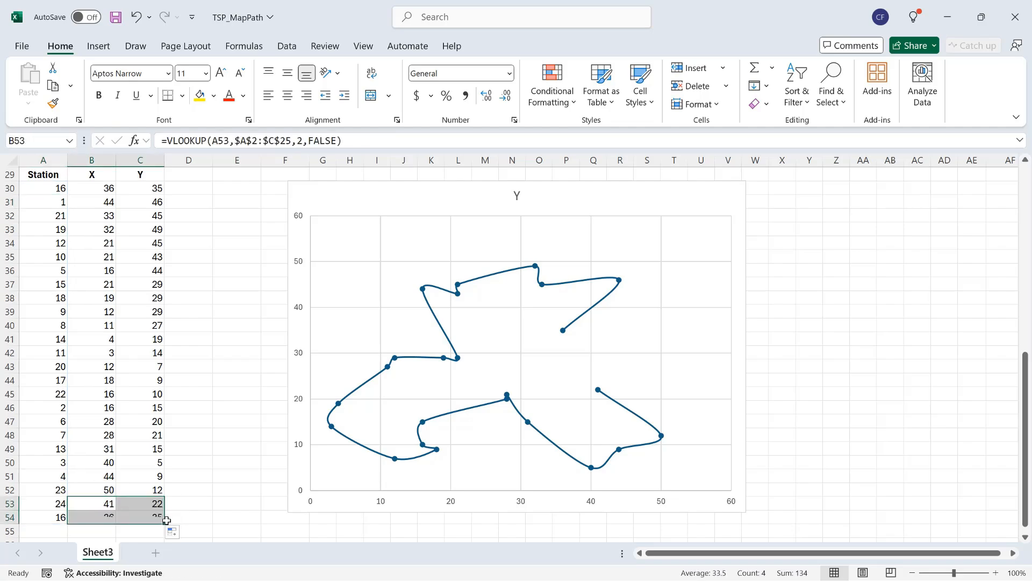
click(153, 517)
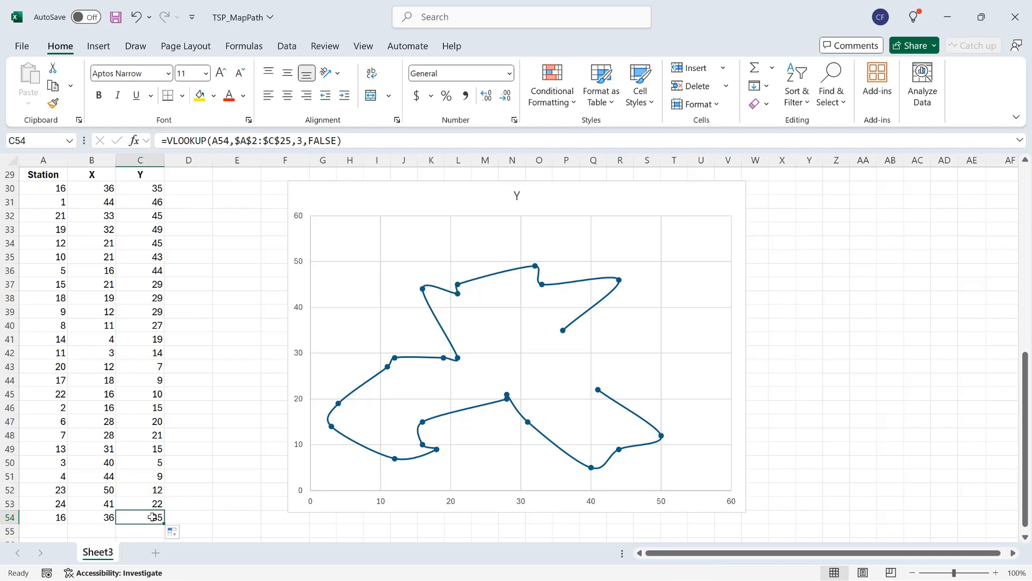
- Edit the chart's Y series to use $B$30:$B$54 as X values and $C$30:$C$54 as Y values, closing the route loop
click(349, 200)
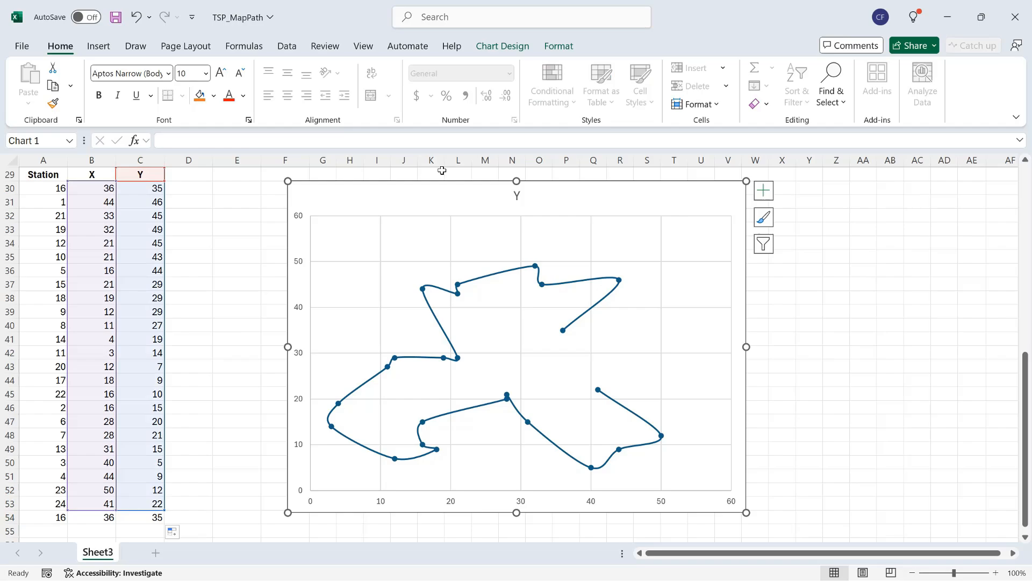
click(497, 47)
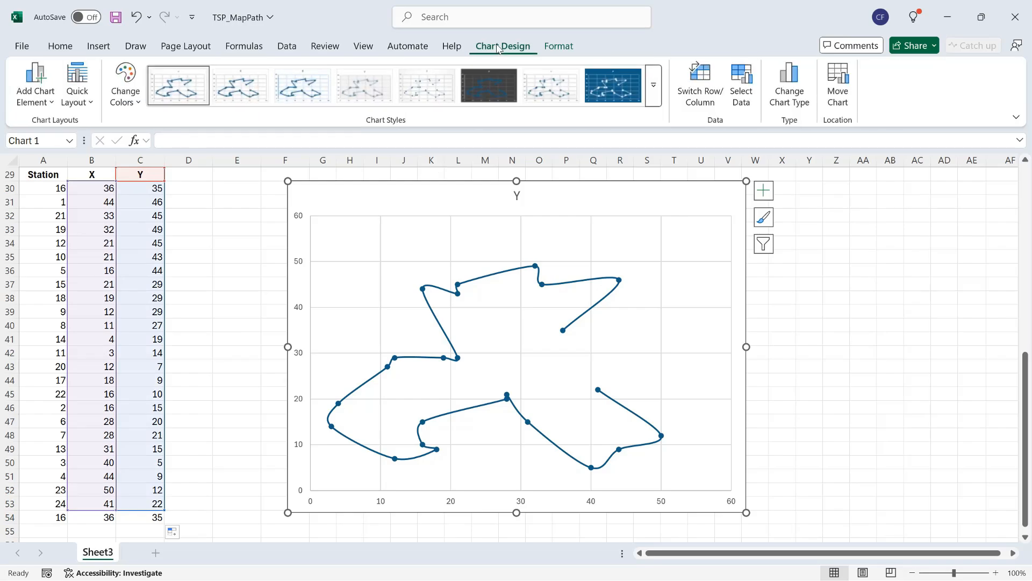
click(745, 82)
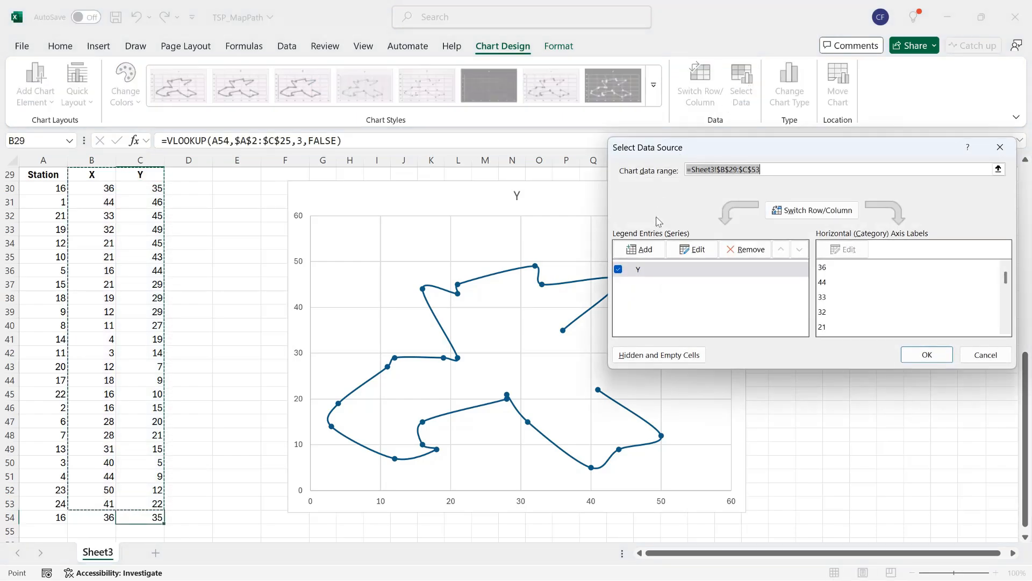
click(695, 250)
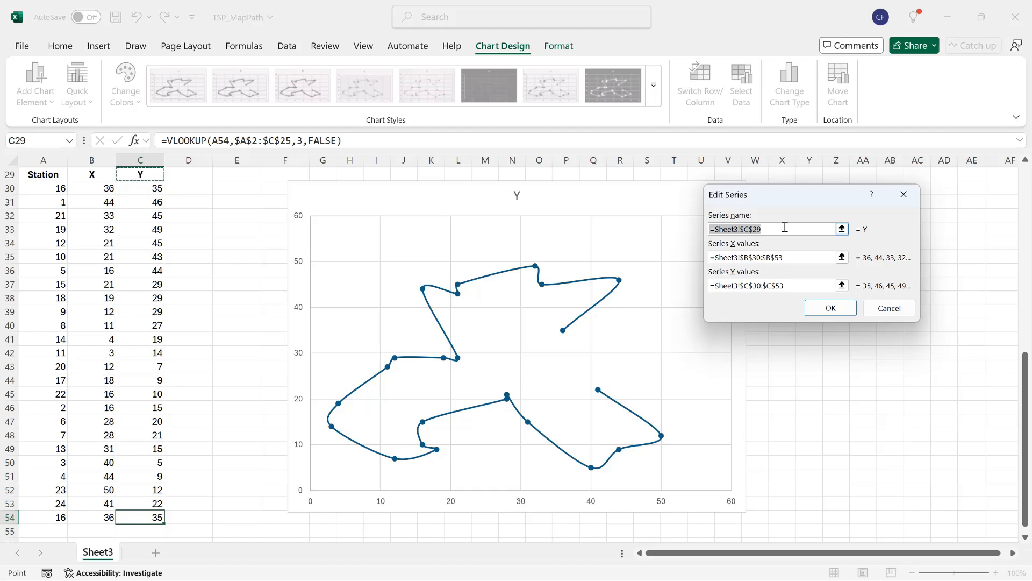
click(788, 257)
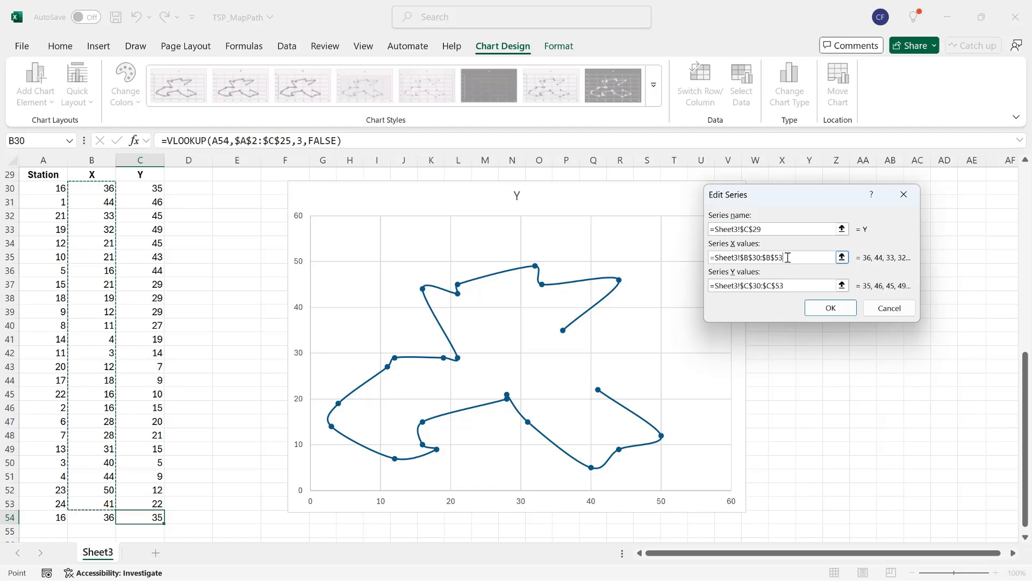
key(BackSpace)
text(4)
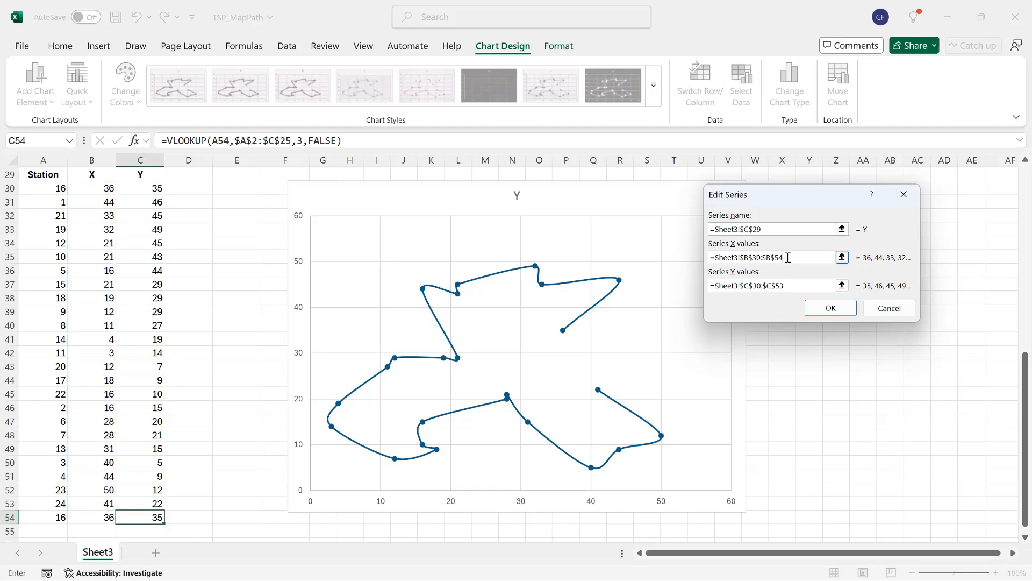
click(793, 283)
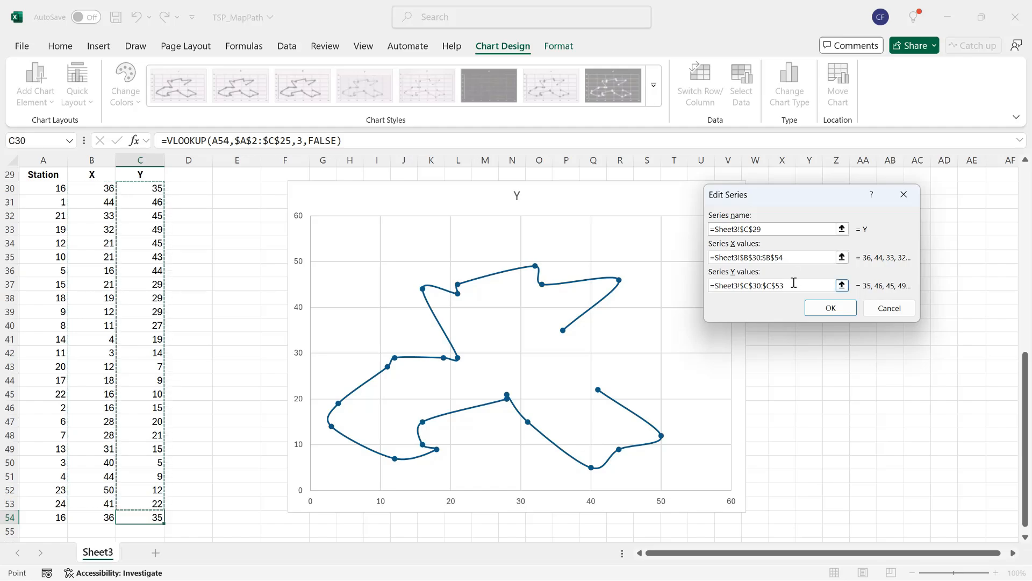
key(BackSpace)
text(4)
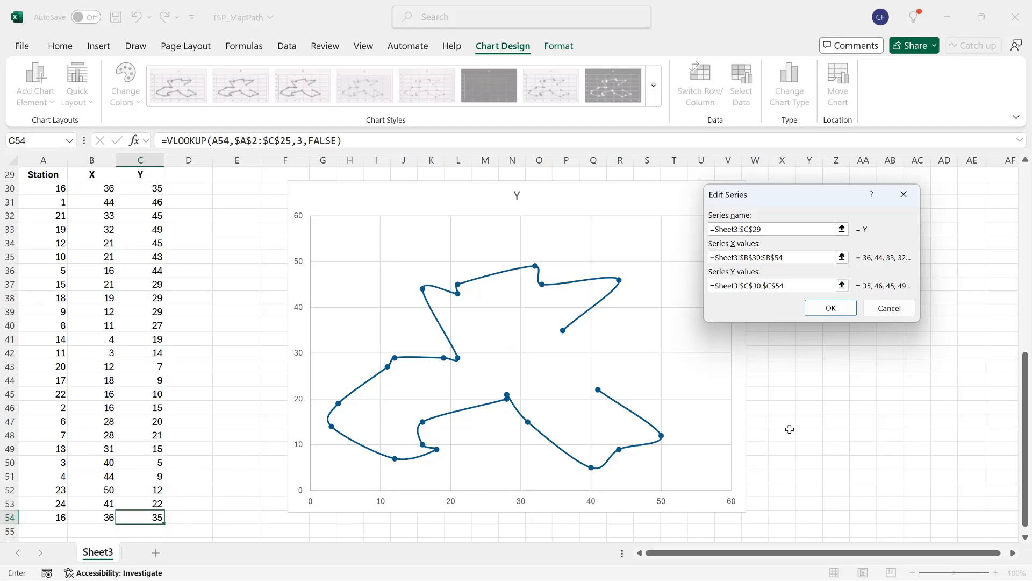
click(830, 309)
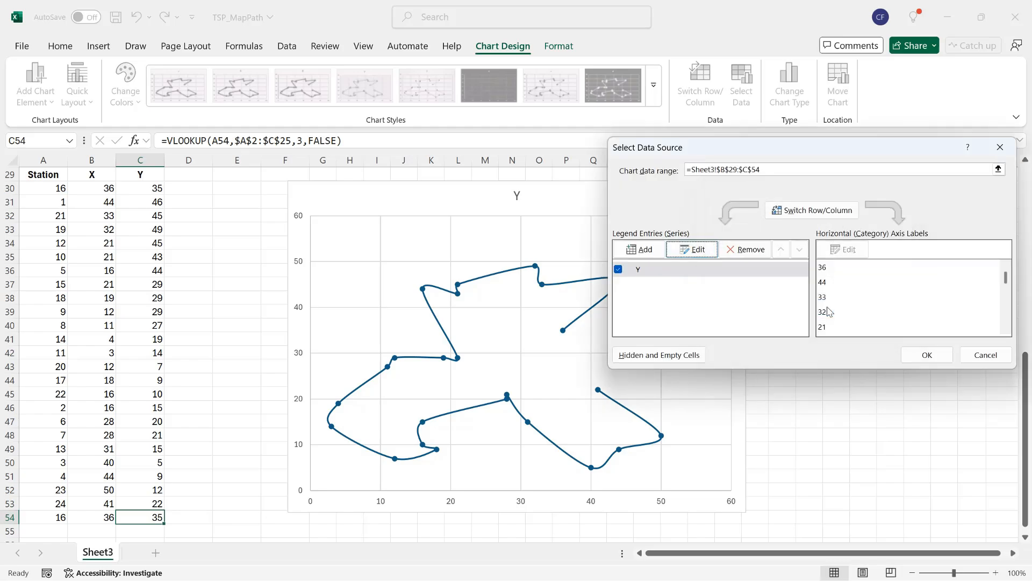
click(927, 354)
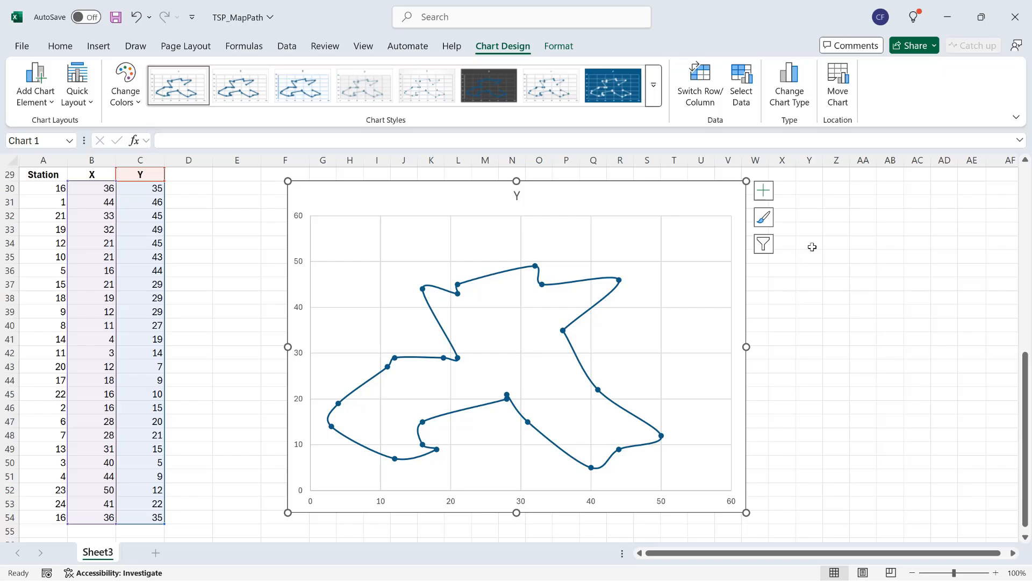
- Add data labels above the points of the route chart and open their detailed formatting options
click(764, 191)
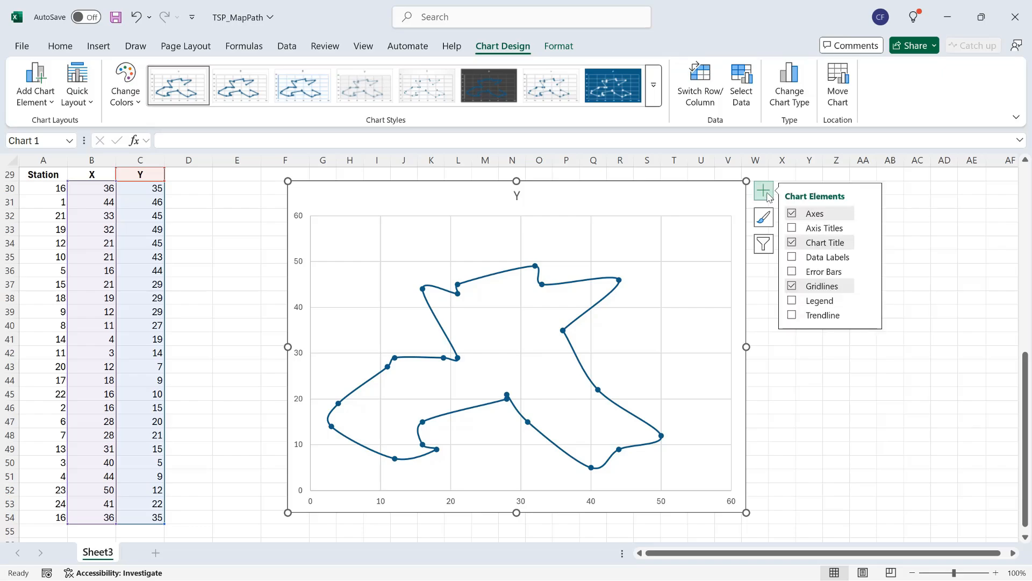
click(793, 258)
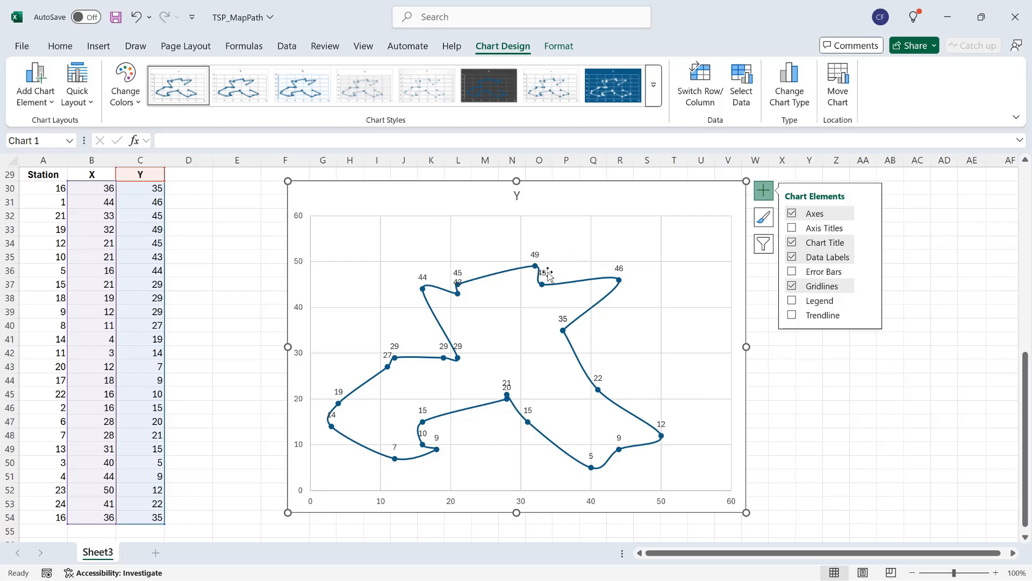
mouse_move(536, 266)
mouse_move(855, 262)
click(870, 258)
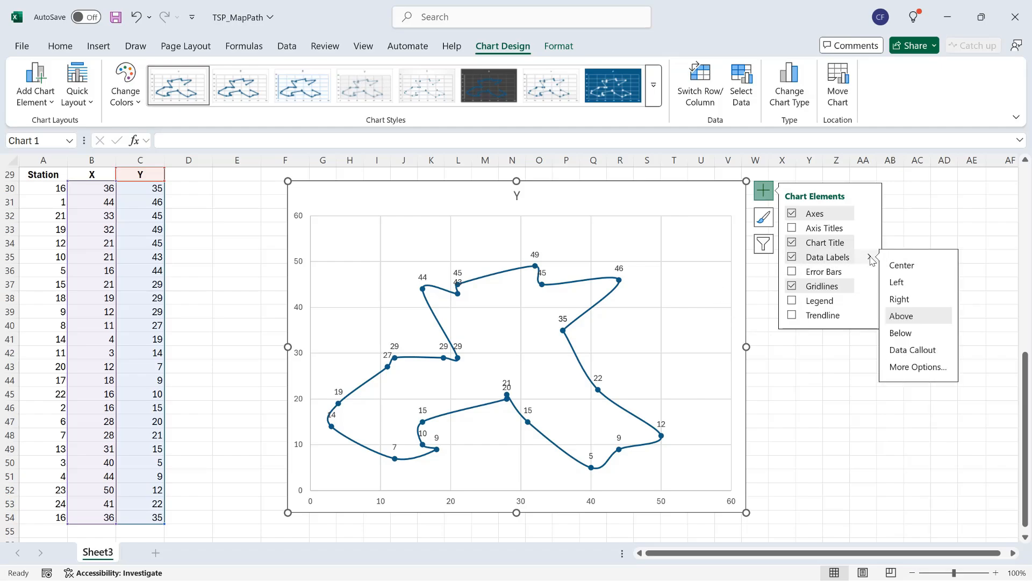
click(932, 367)
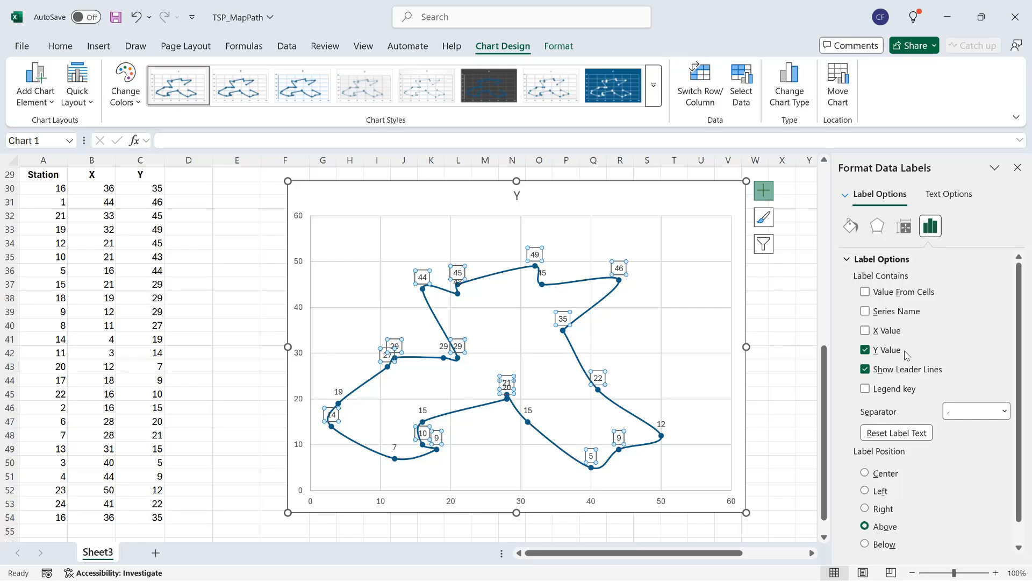
- Replace the Y values in the chart's data labels with the station numbers from cells A30:A53
click(865, 349)
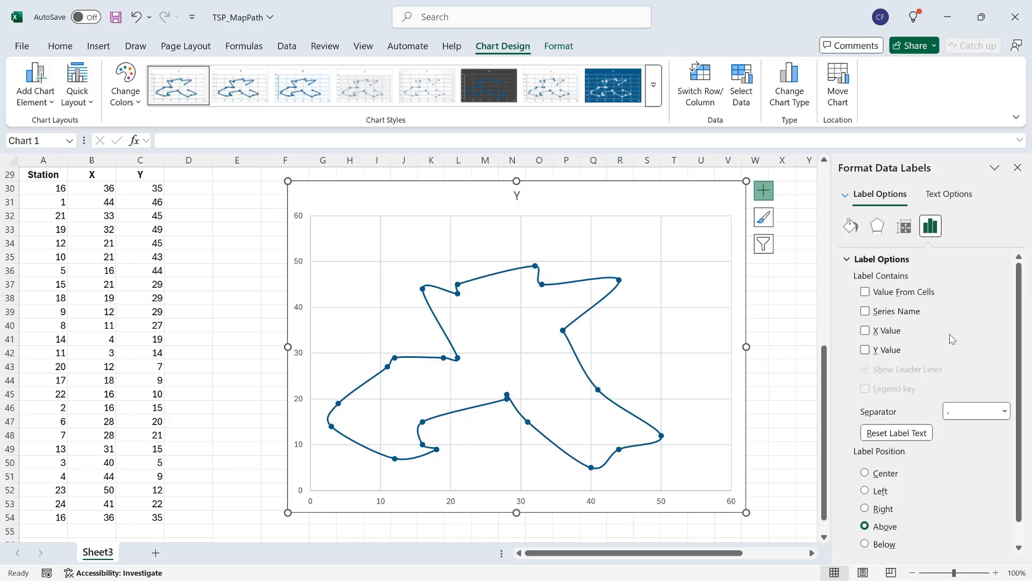
click(867, 293)
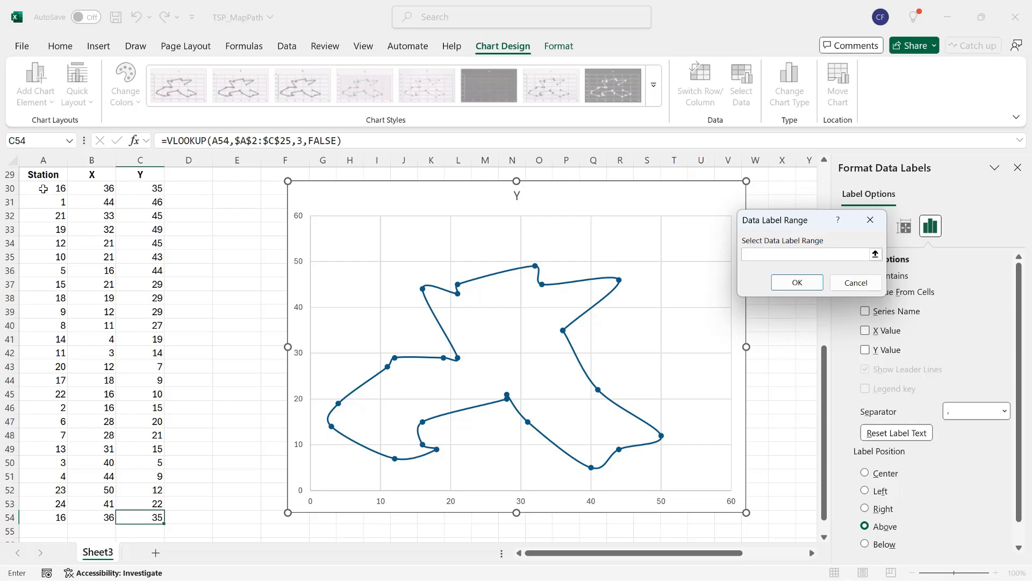
drag(43, 188, 29, 504)
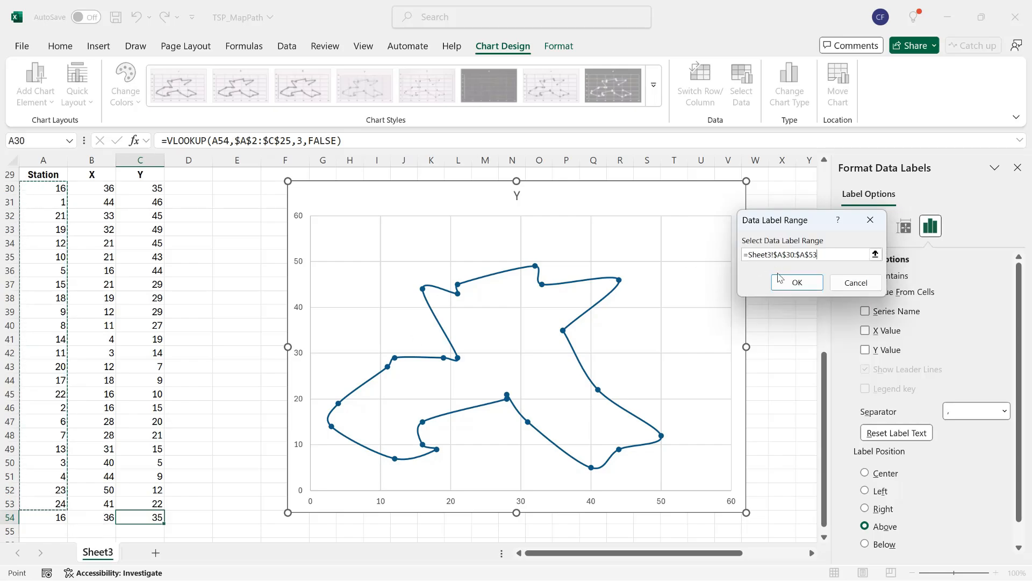
click(790, 284)
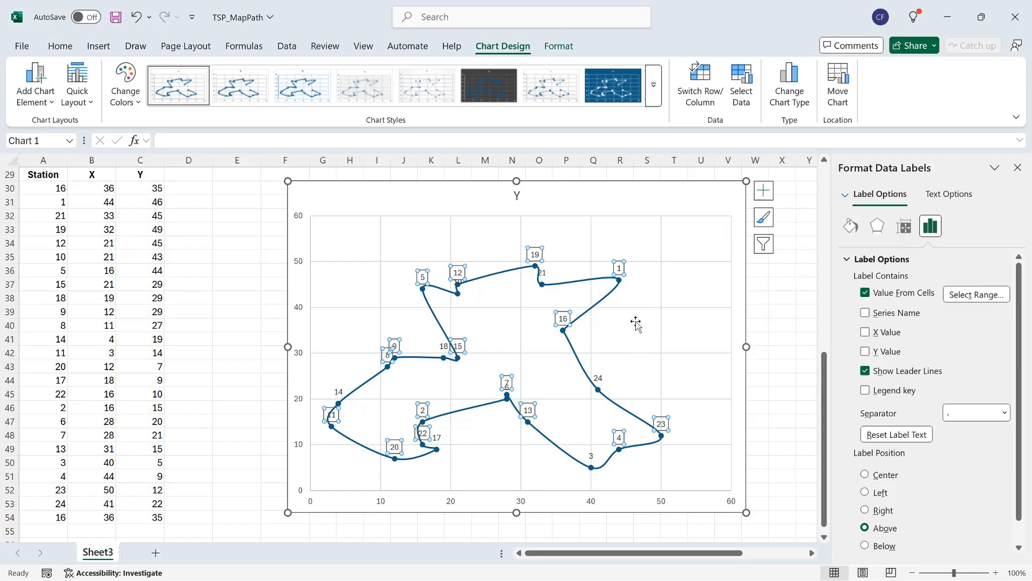
click(675, 195)
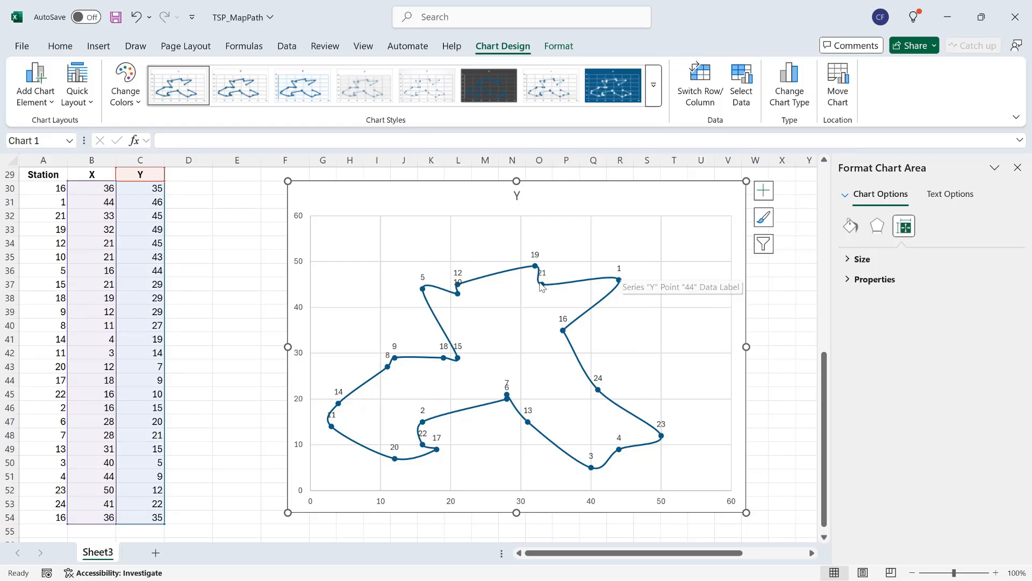
- Move the data labels of stations 10 and 21 just below their markers, clear of the route line
click(459, 272)
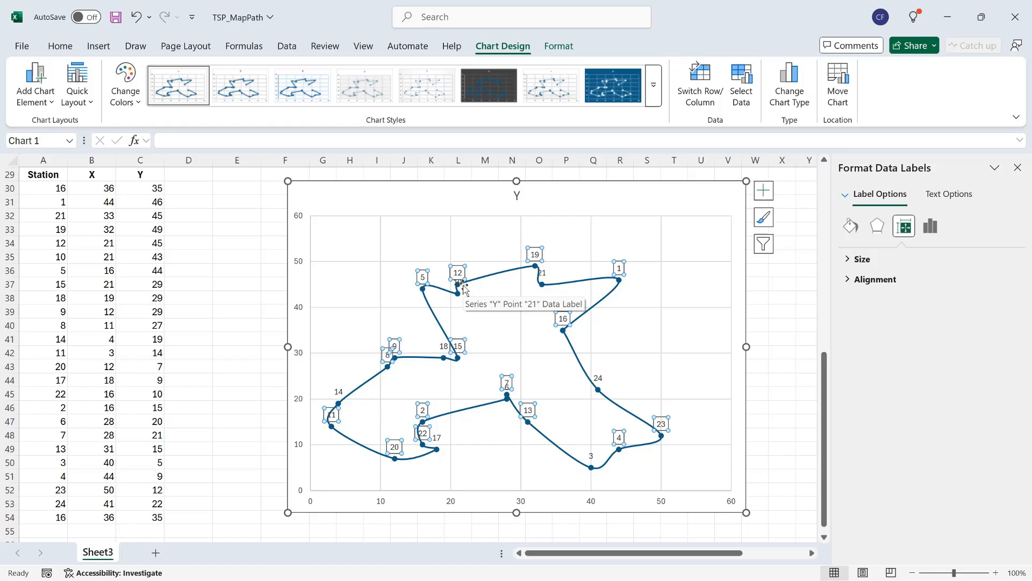
click(464, 286)
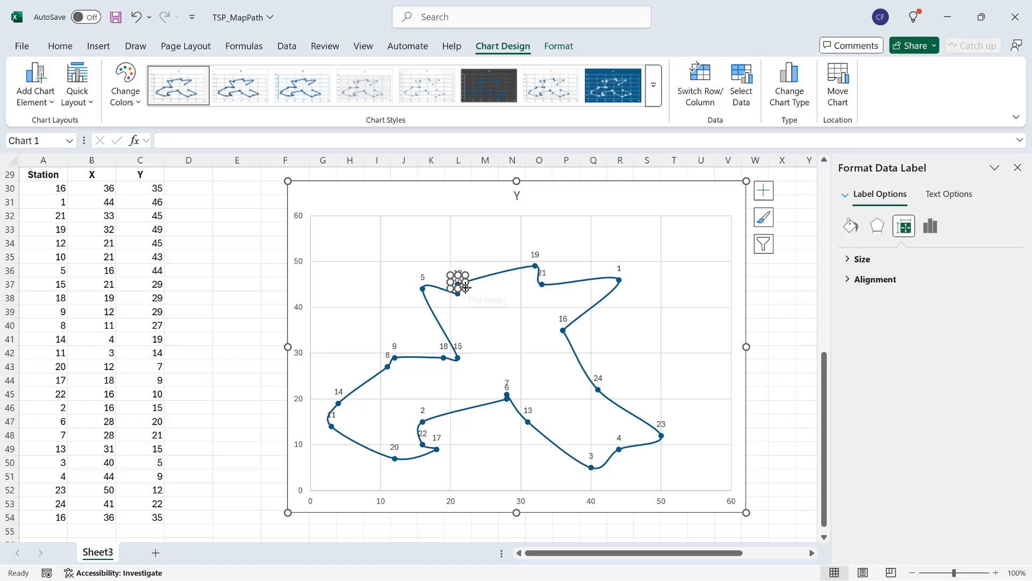
drag(465, 289, 475, 310)
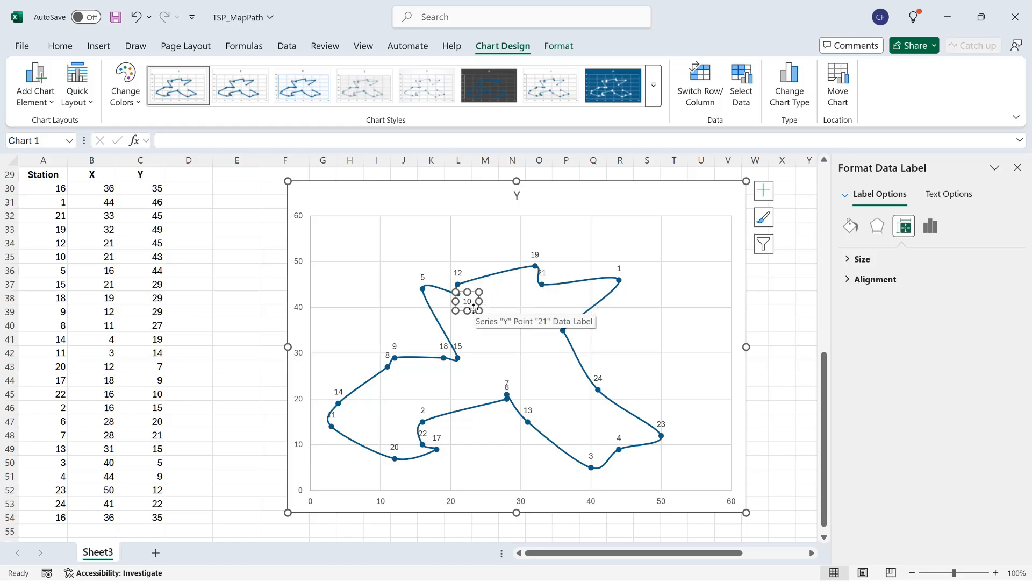
drag(479, 311, 474, 308)
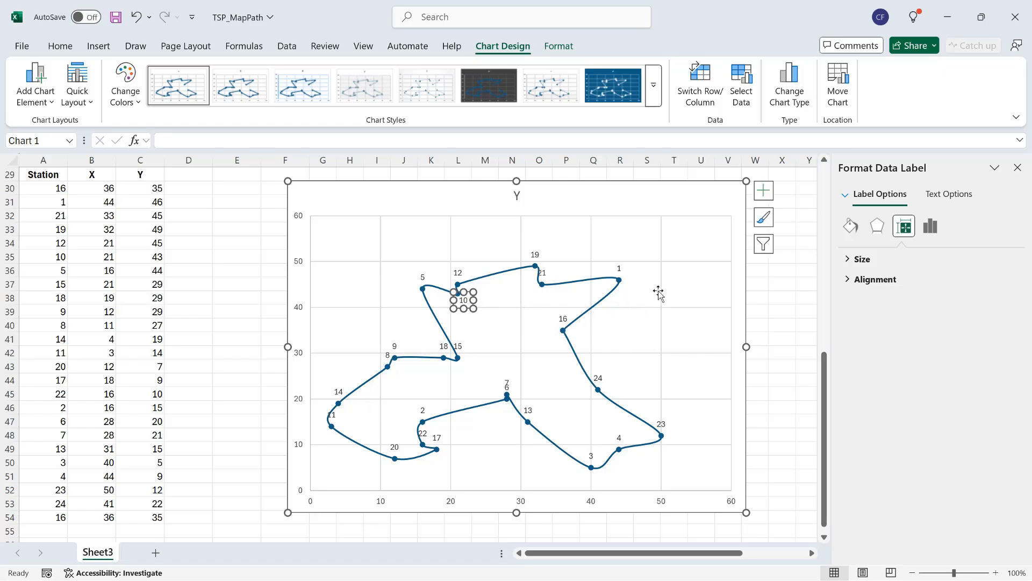
click(544, 273)
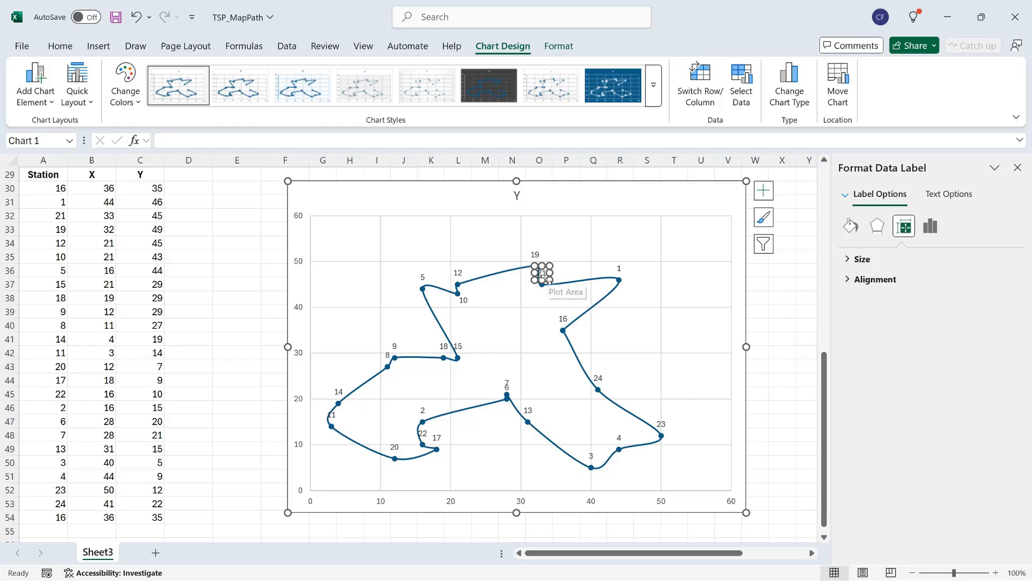
drag(550, 280, 549, 303)
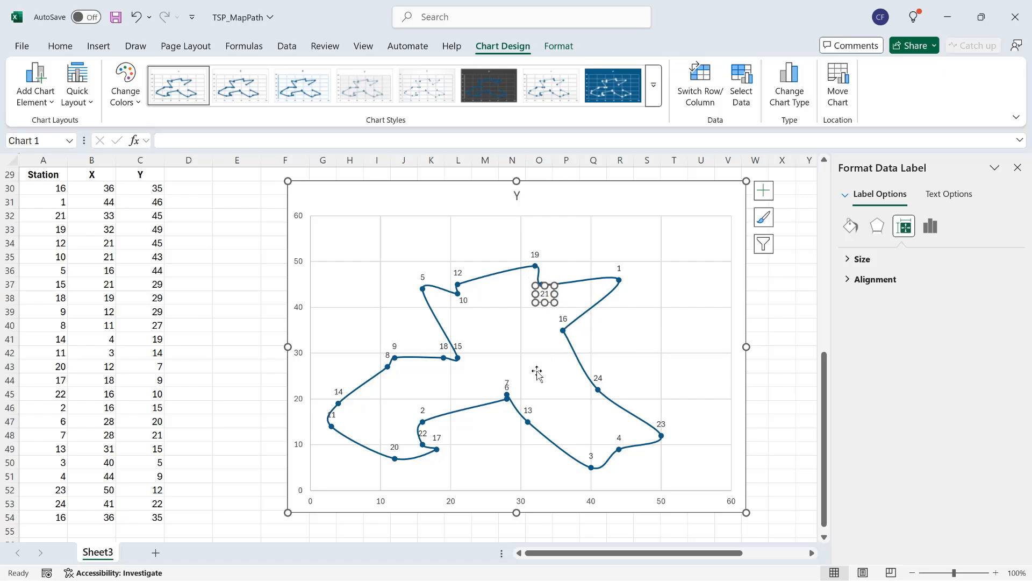
- Separate the overlapping labels of stations 7 and 6 by placing 7 higher above and 6 below their markers, then deselect the chart
click(509, 381)
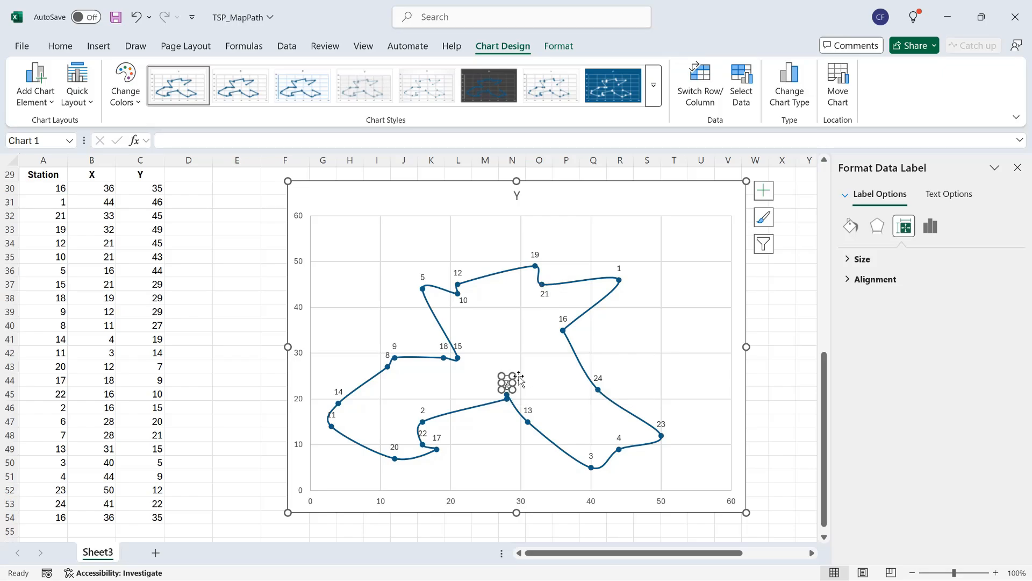
drag(508, 376, 507, 365)
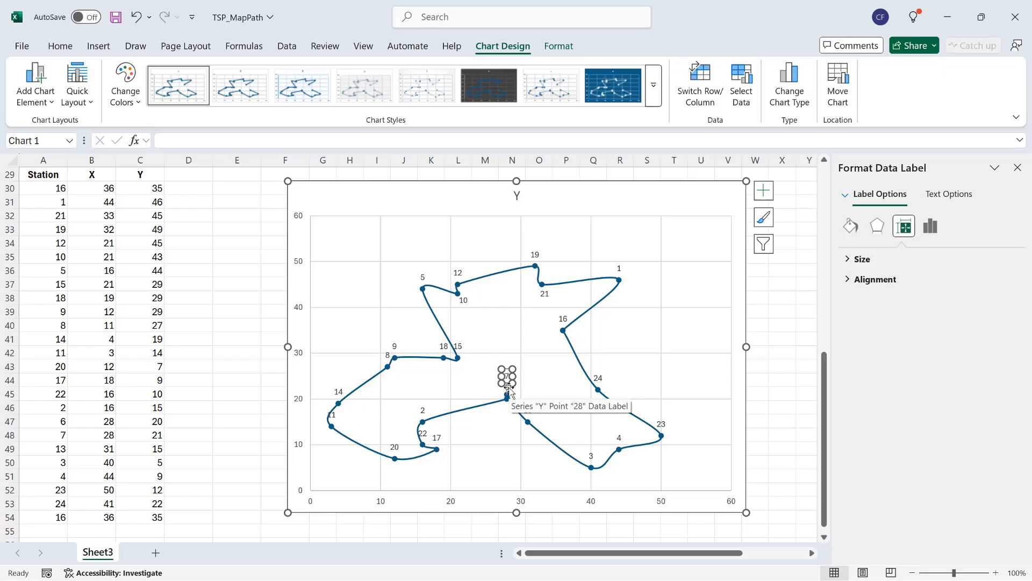
click(508, 387)
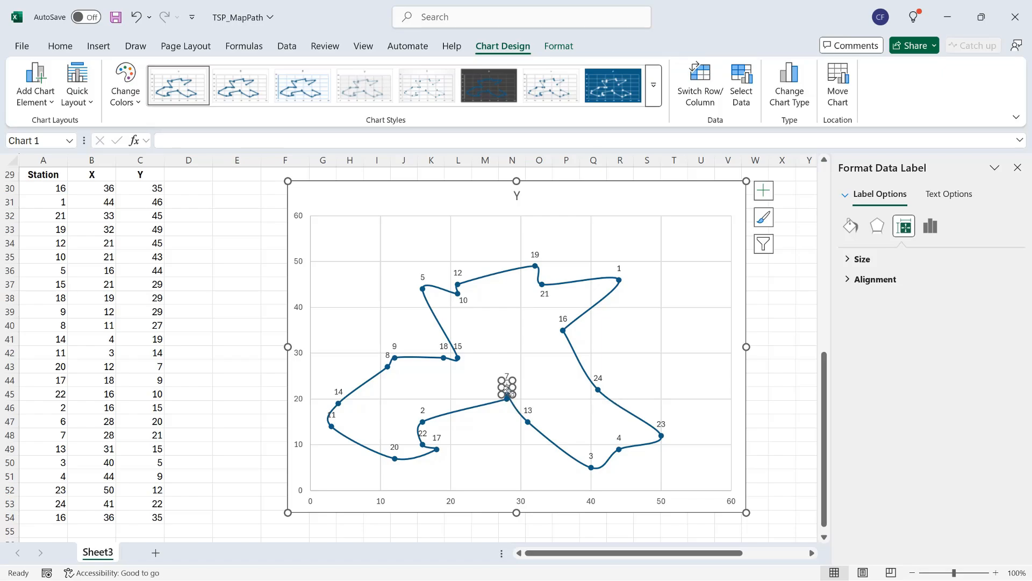
drag(513, 395, 522, 400)
click(514, 401)
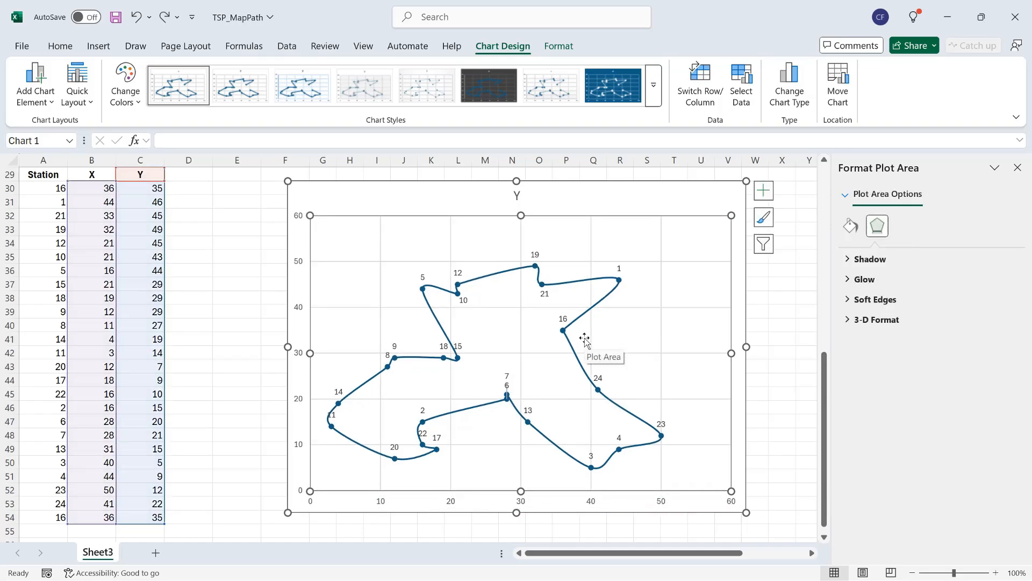
click(507, 378)
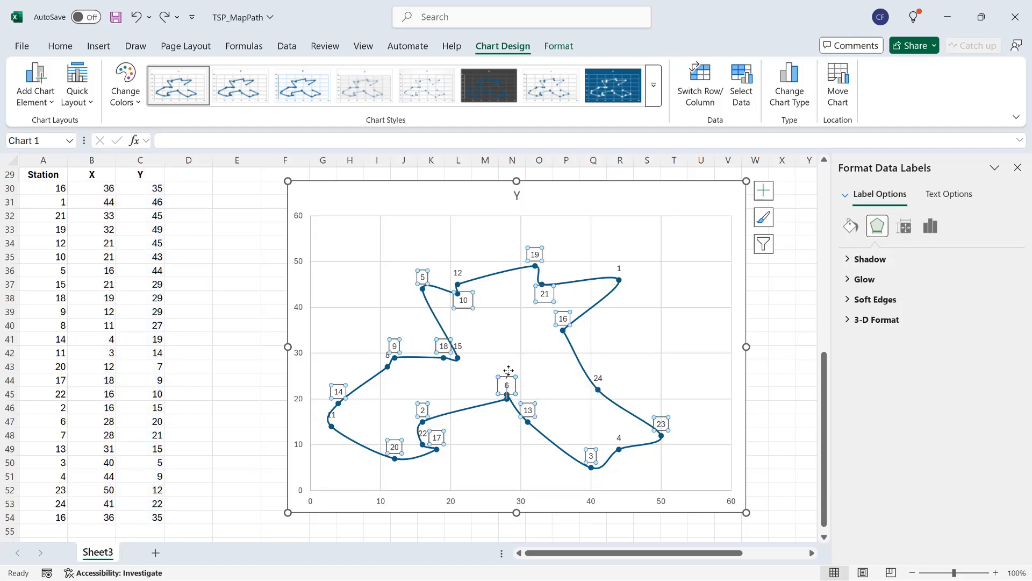
click(507, 376)
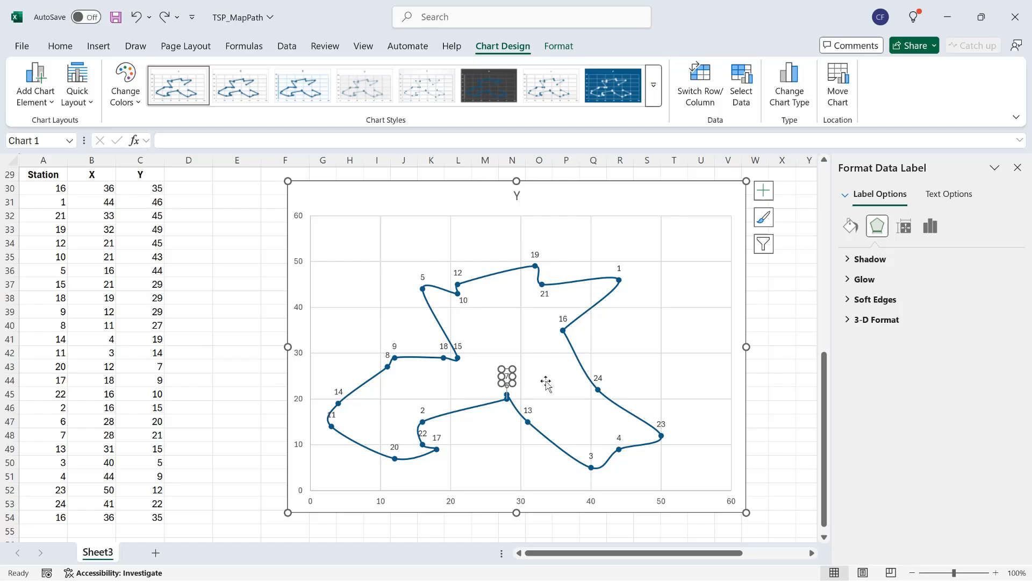
click(509, 386)
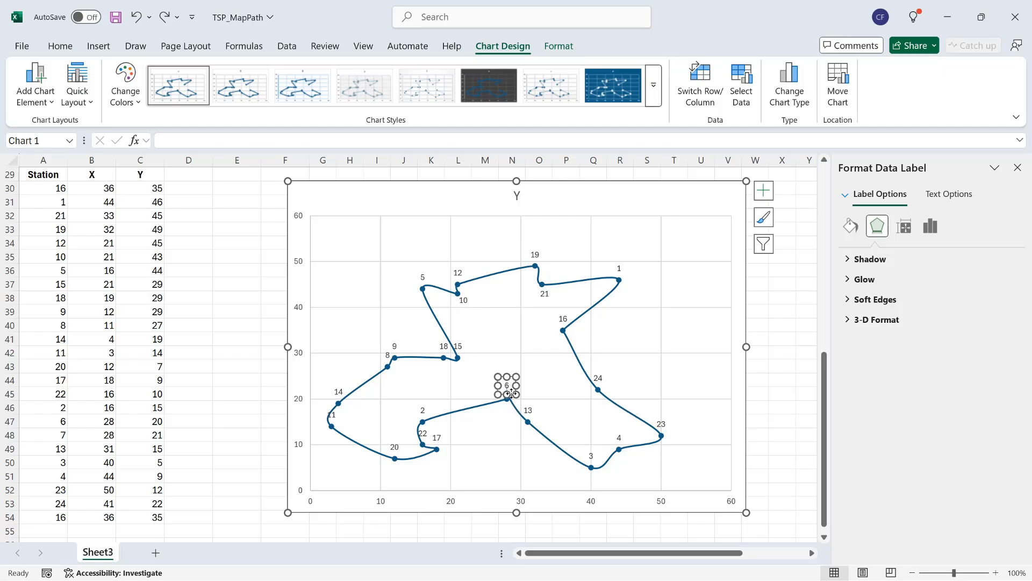
drag(509, 391, 511, 415)
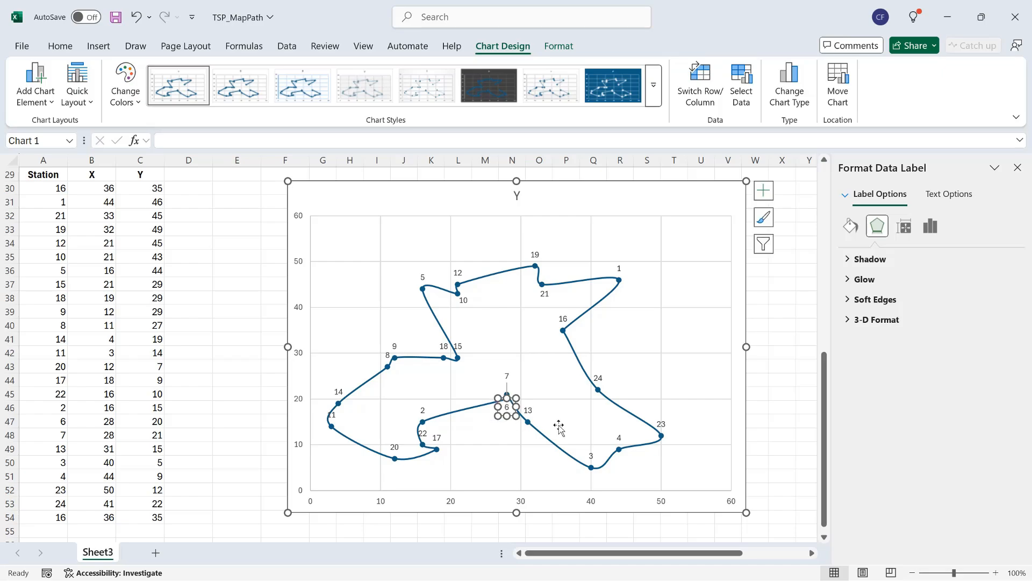
click(665, 195)
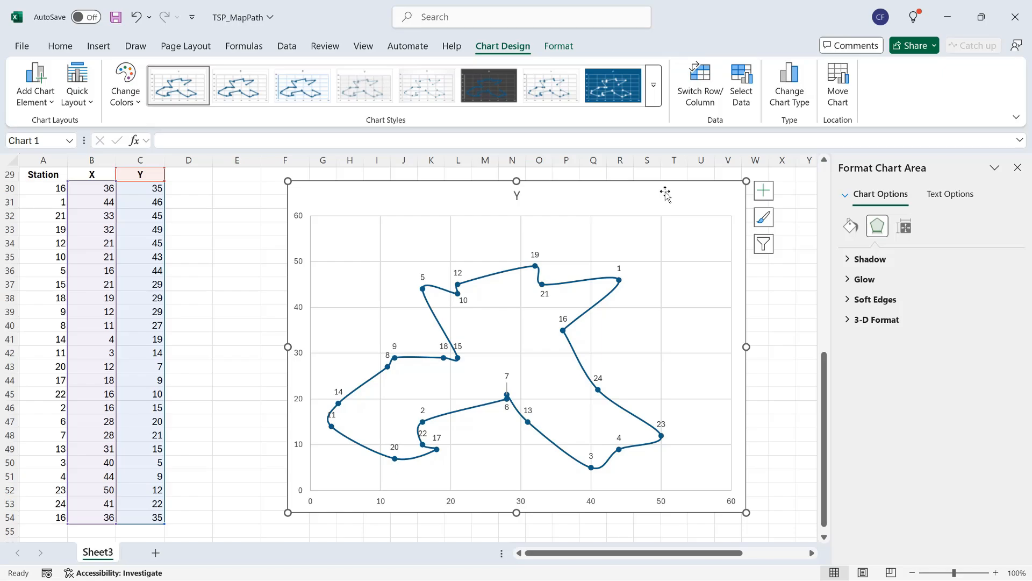
click(150, 188)
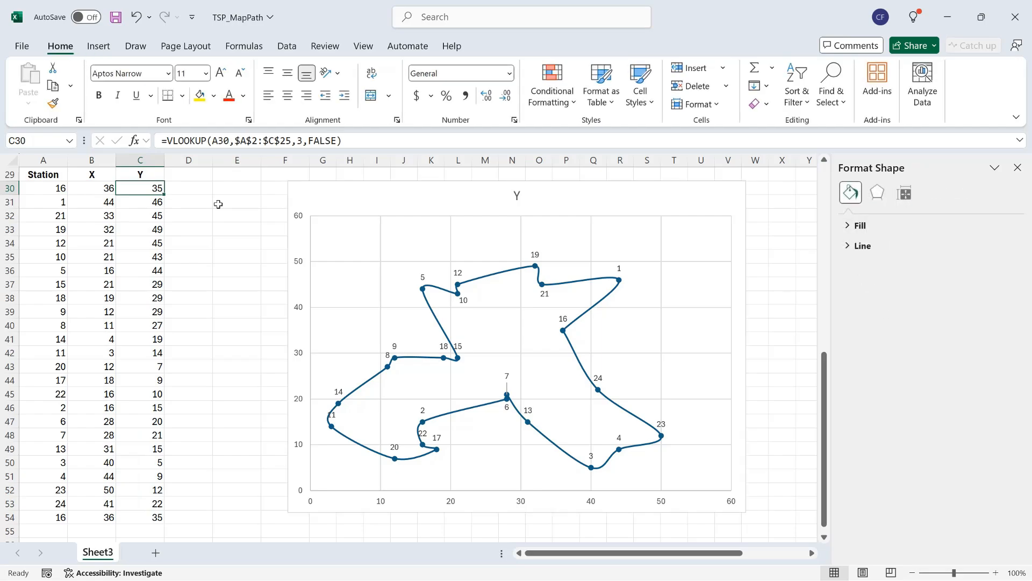